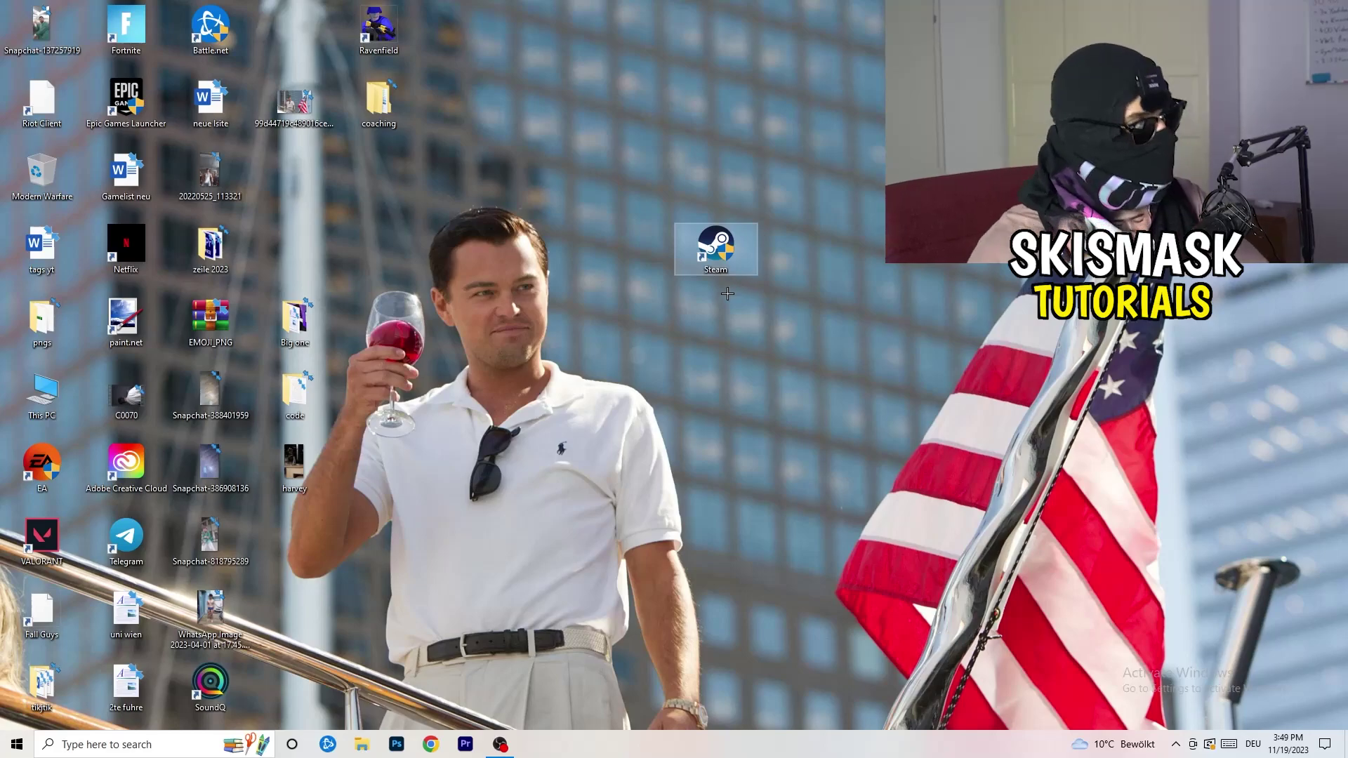
Step: Open the Steam shortcut's compatibility properties, check the compatibility mode choices and the run-as-administrator option, and accept the settings
{"action": "right_click", "coordinate": [723, 250]}
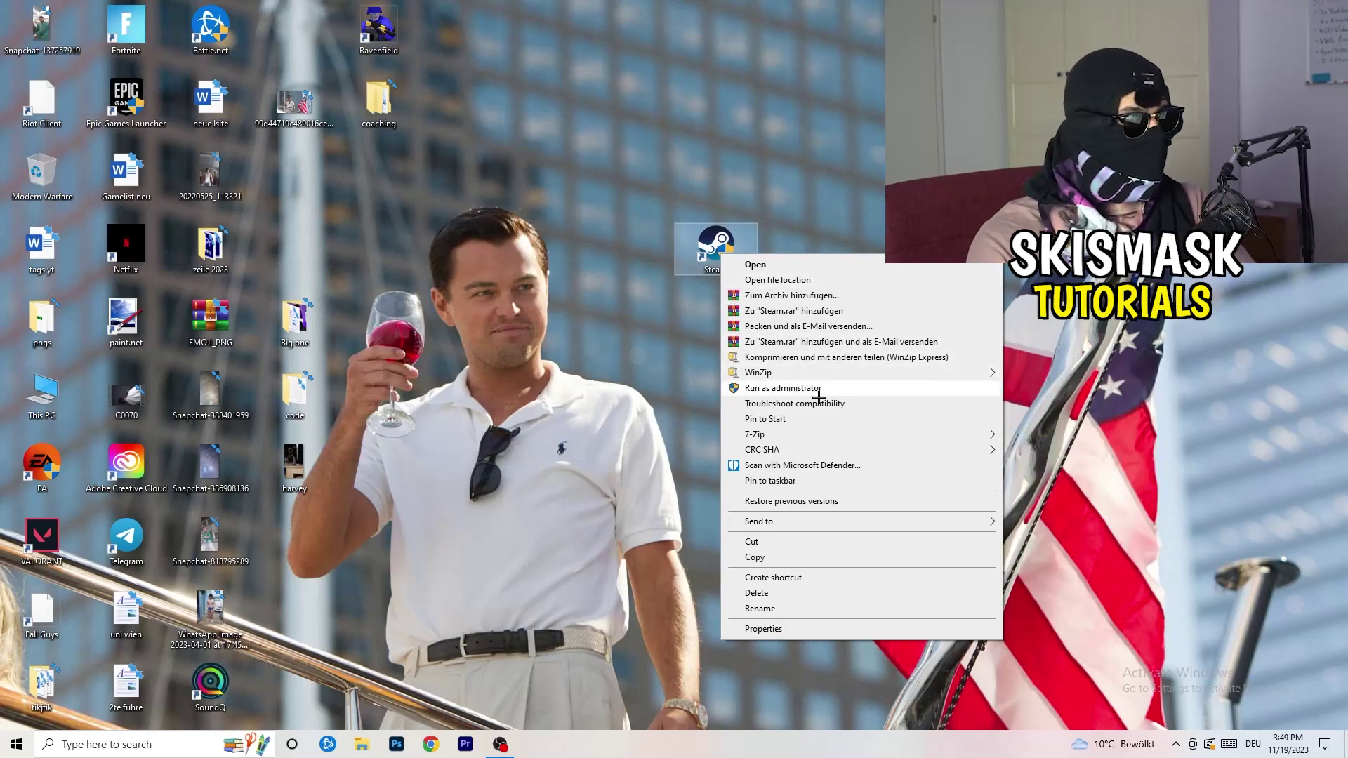
{"action": "left_click", "coordinate": [780, 632]}
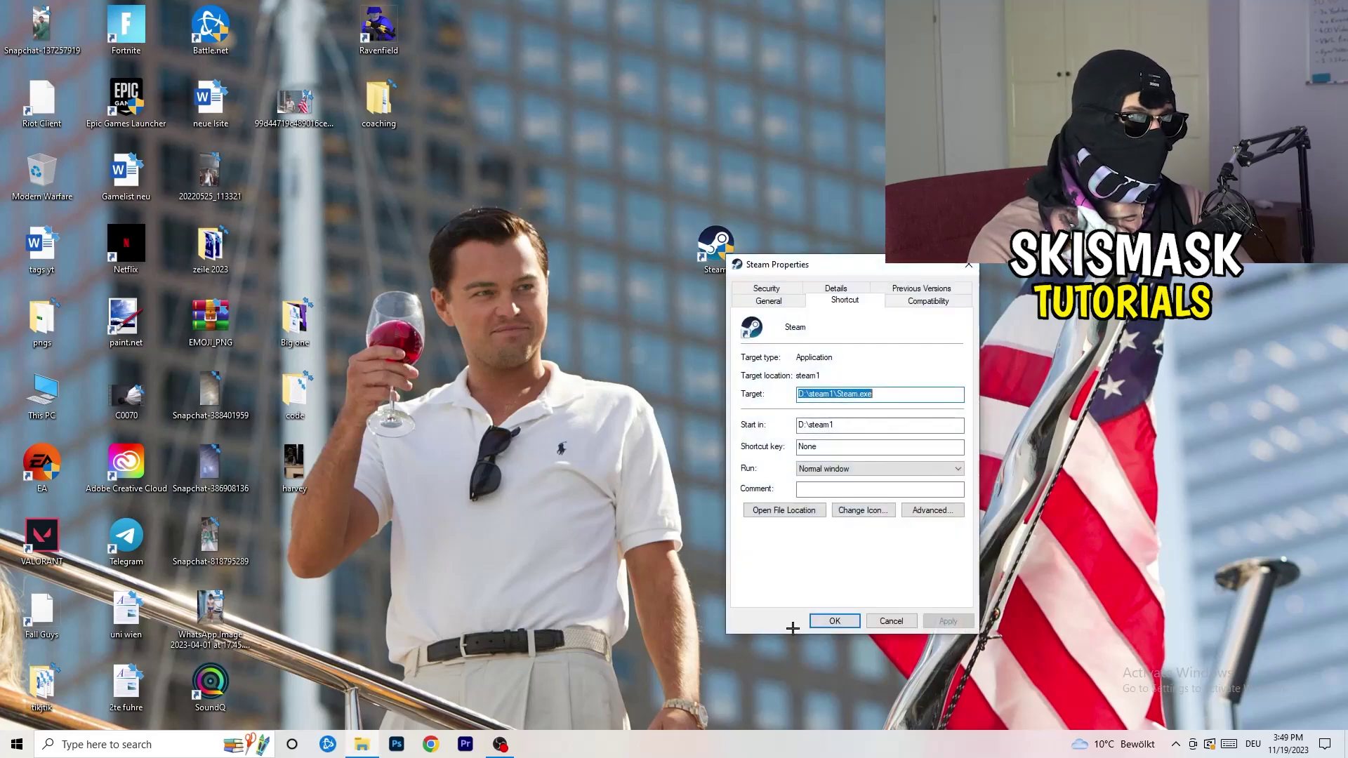
{"action": "left_click_drag", "start_coordinate": [842, 262], "coordinate": [602, 201]}
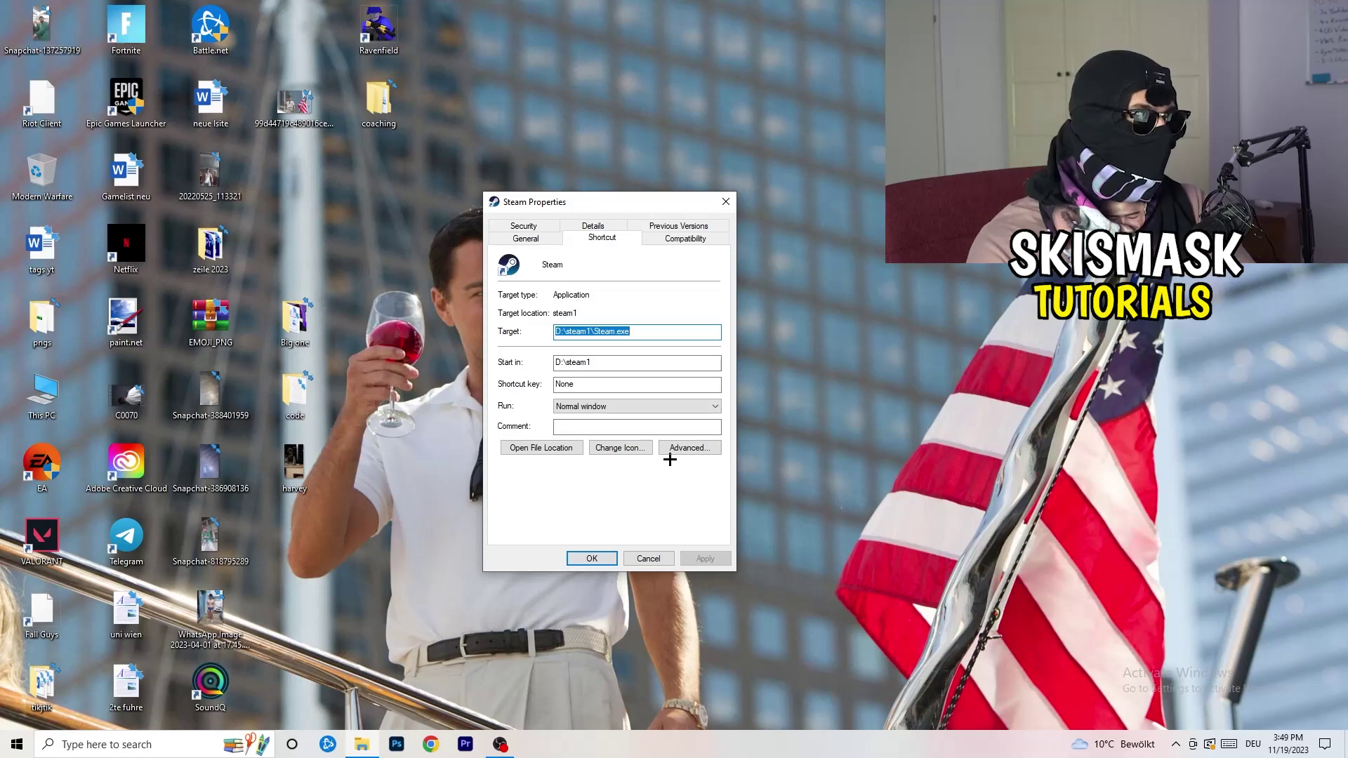
{"action": "left_click", "coordinate": [691, 240]}
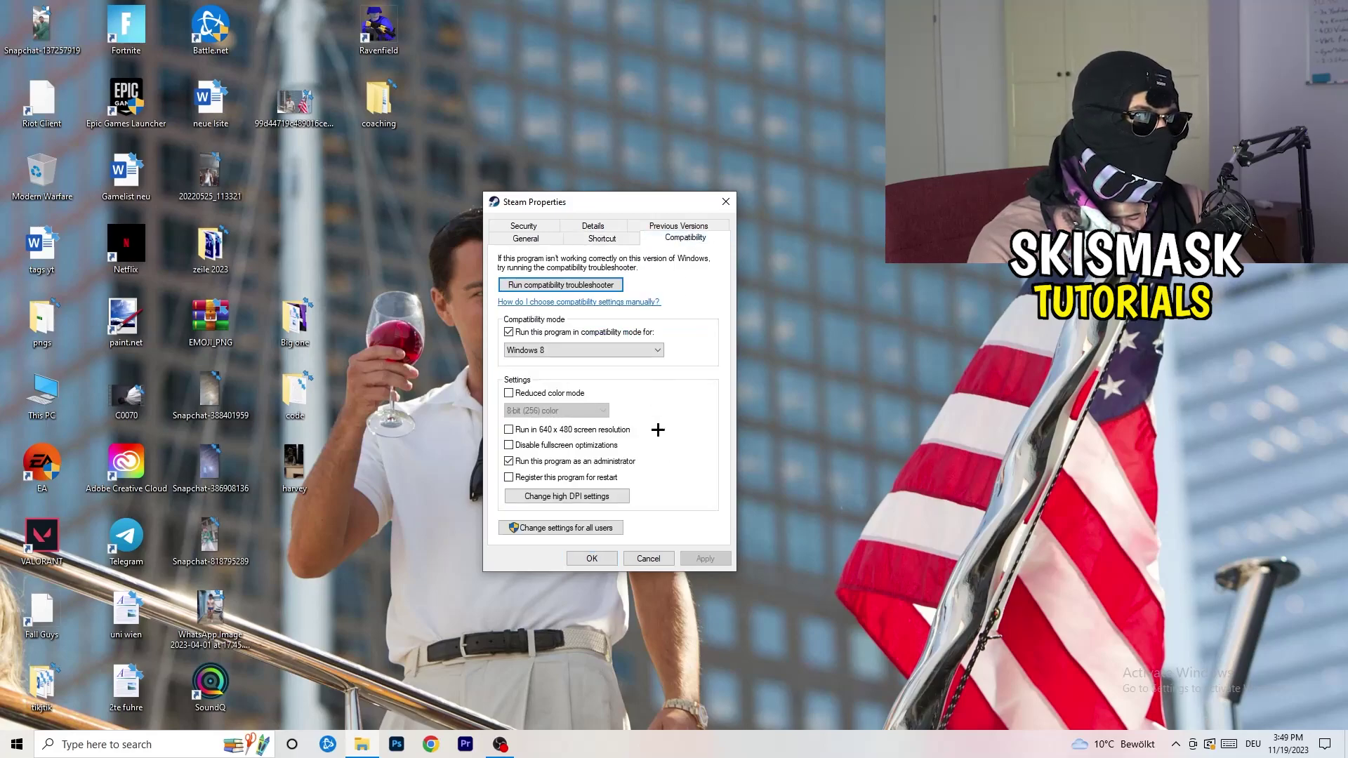
{"action": "left_click_drag", "start_coordinate": [617, 204], "coordinate": [776, 145]}
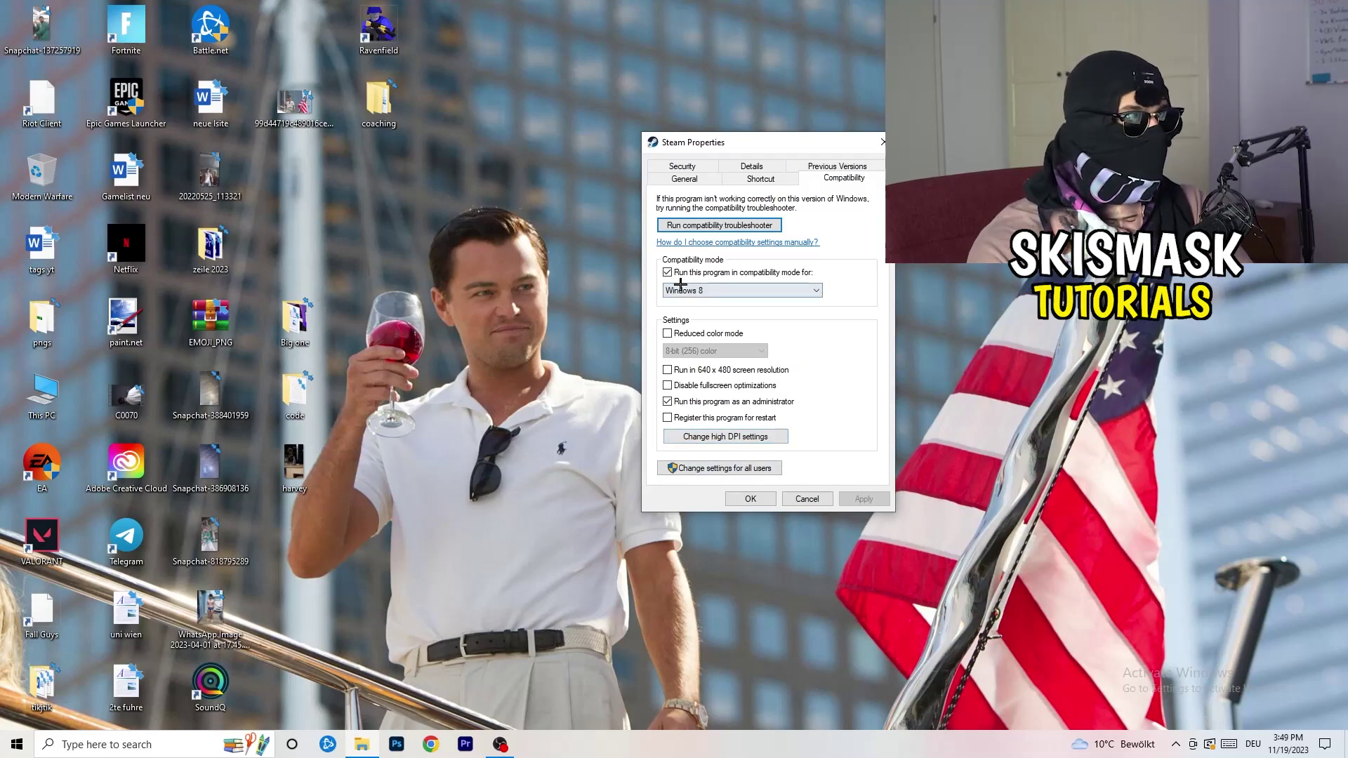
{"action": "left_click", "coordinate": [815, 290]}
{"action": "left_click", "coordinate": [815, 290]}
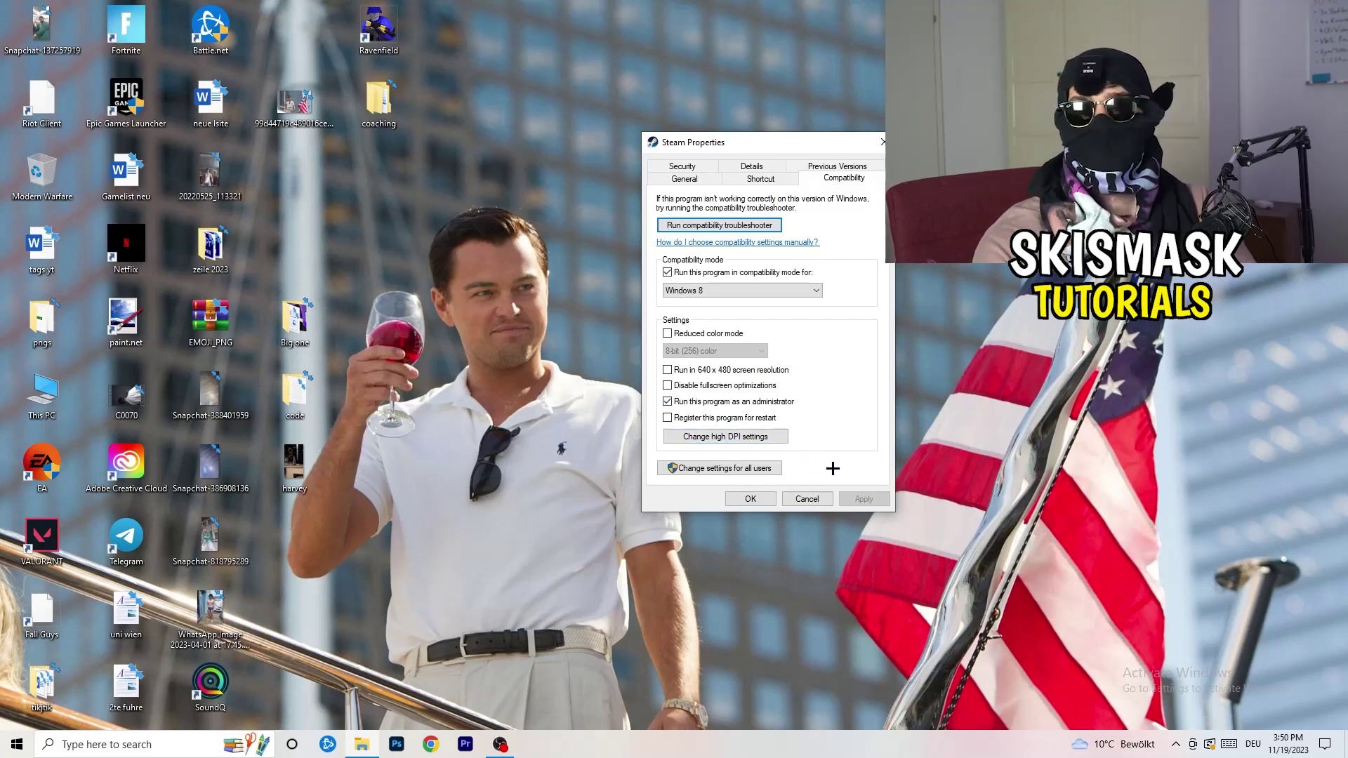
{"action": "left_click", "coordinate": [758, 500]}
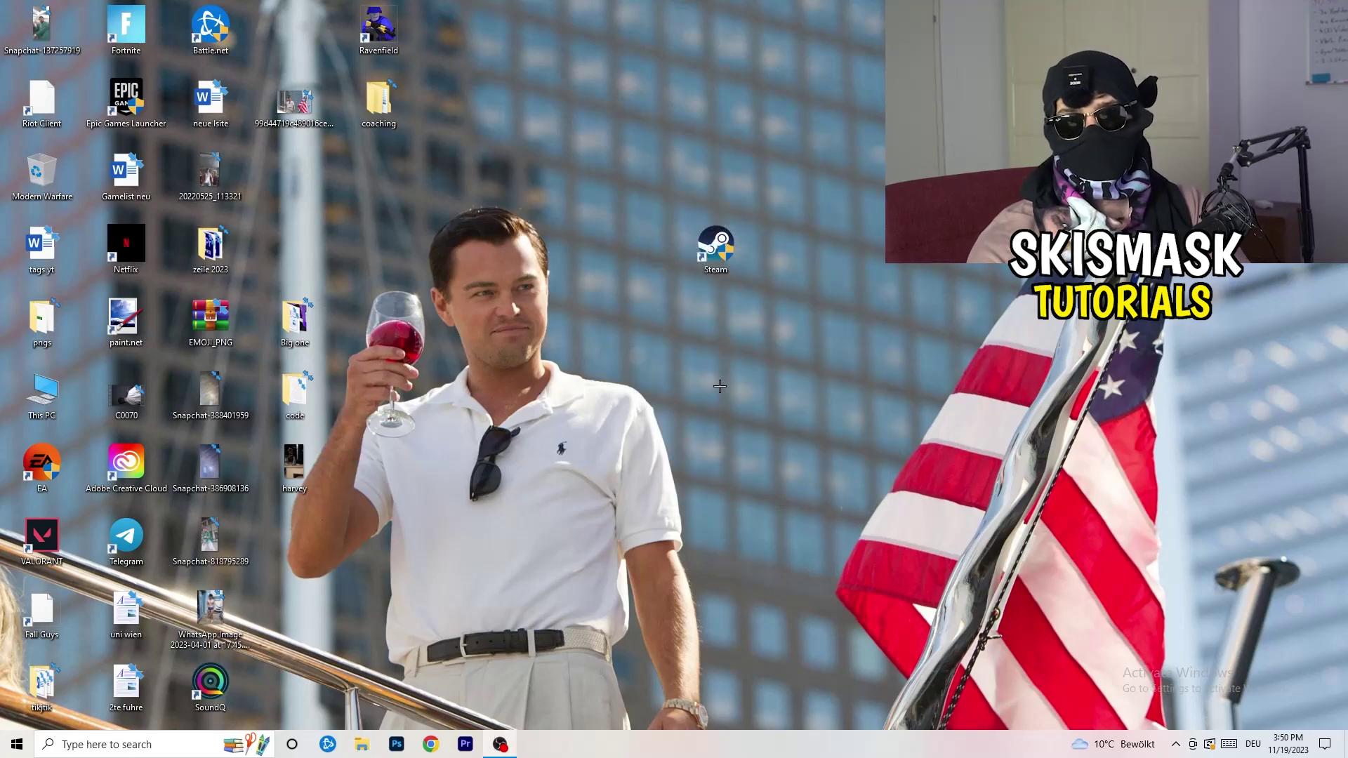
Step: Move the Steam shortcut closer to the other desktop icons and review its compatibility settings again
{"action": "left_click_drag", "start_coordinate": [718, 245], "coordinate": [636, 250]}
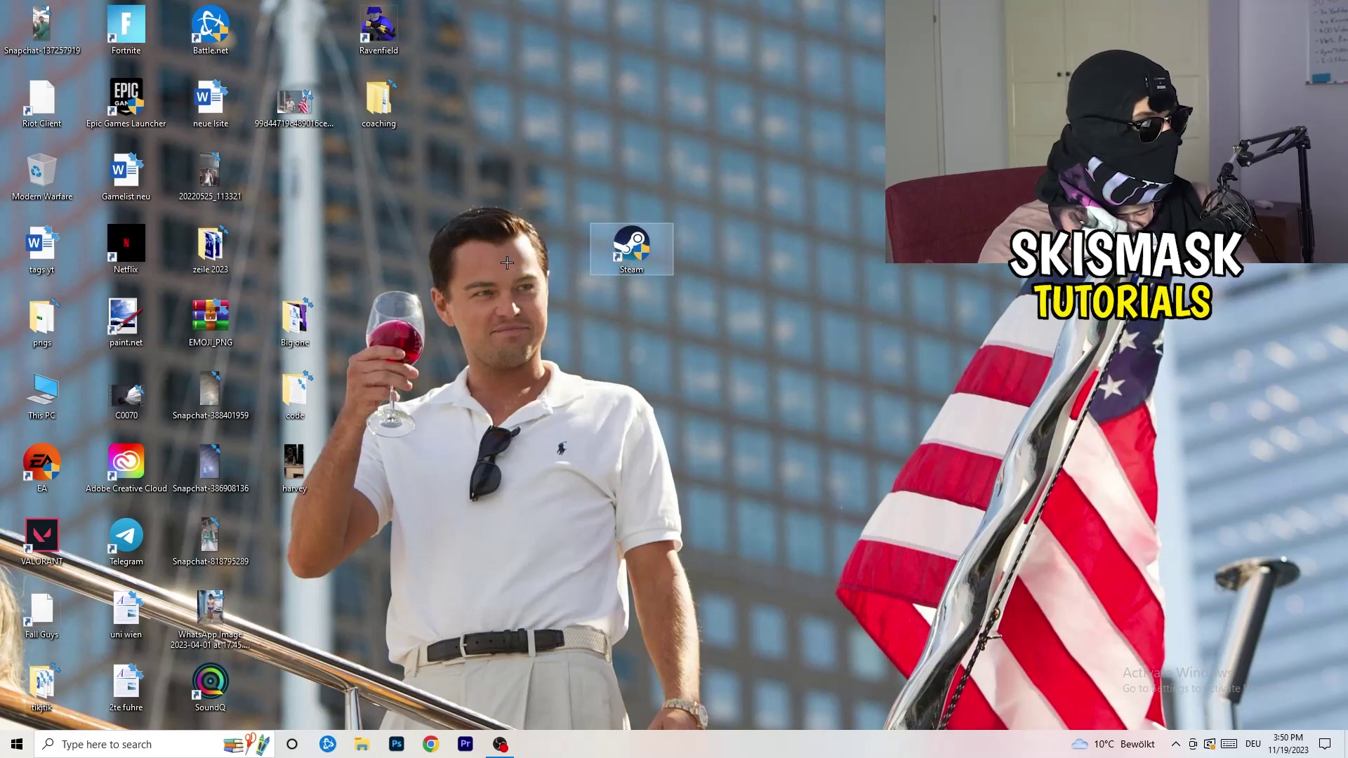
{"action": "left_click_drag", "start_coordinate": [637, 252], "coordinate": [469, 251]}
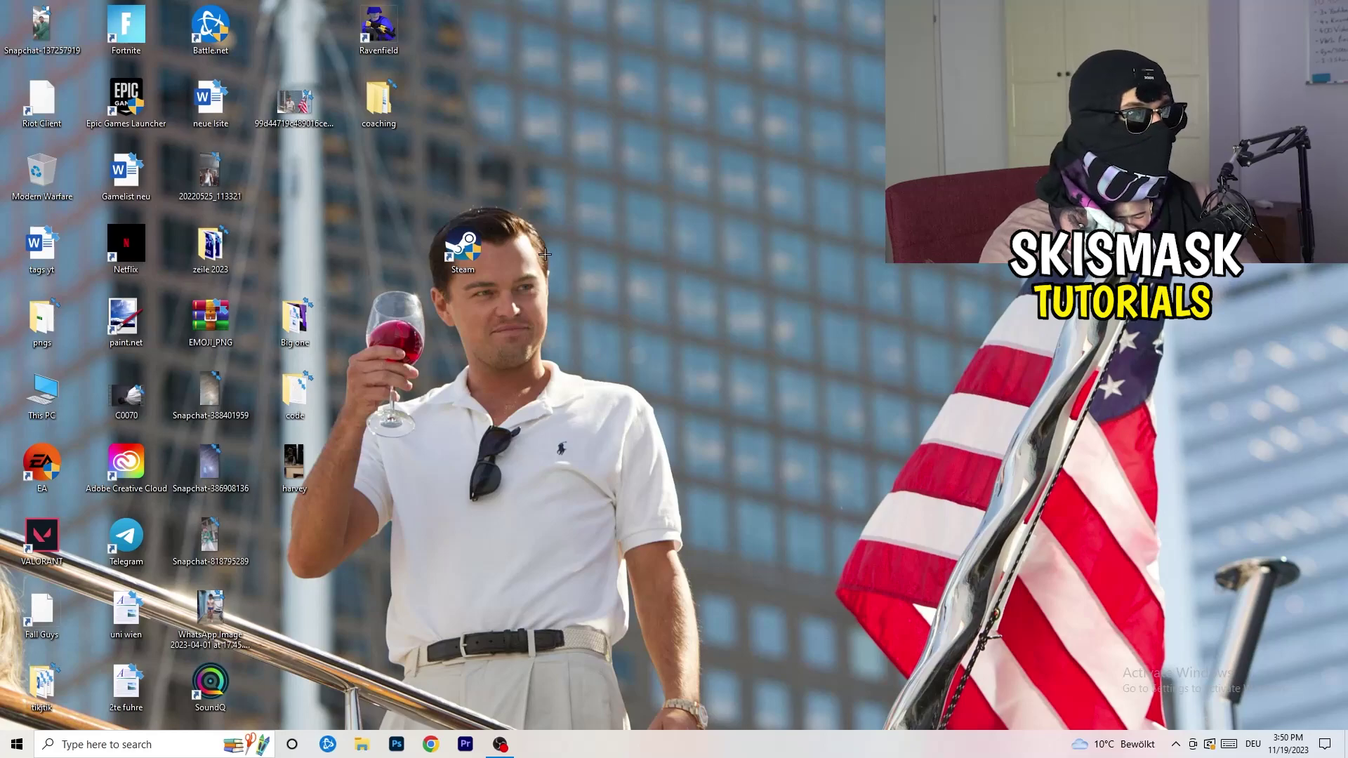
{"action": "right_click", "coordinate": [465, 262]}
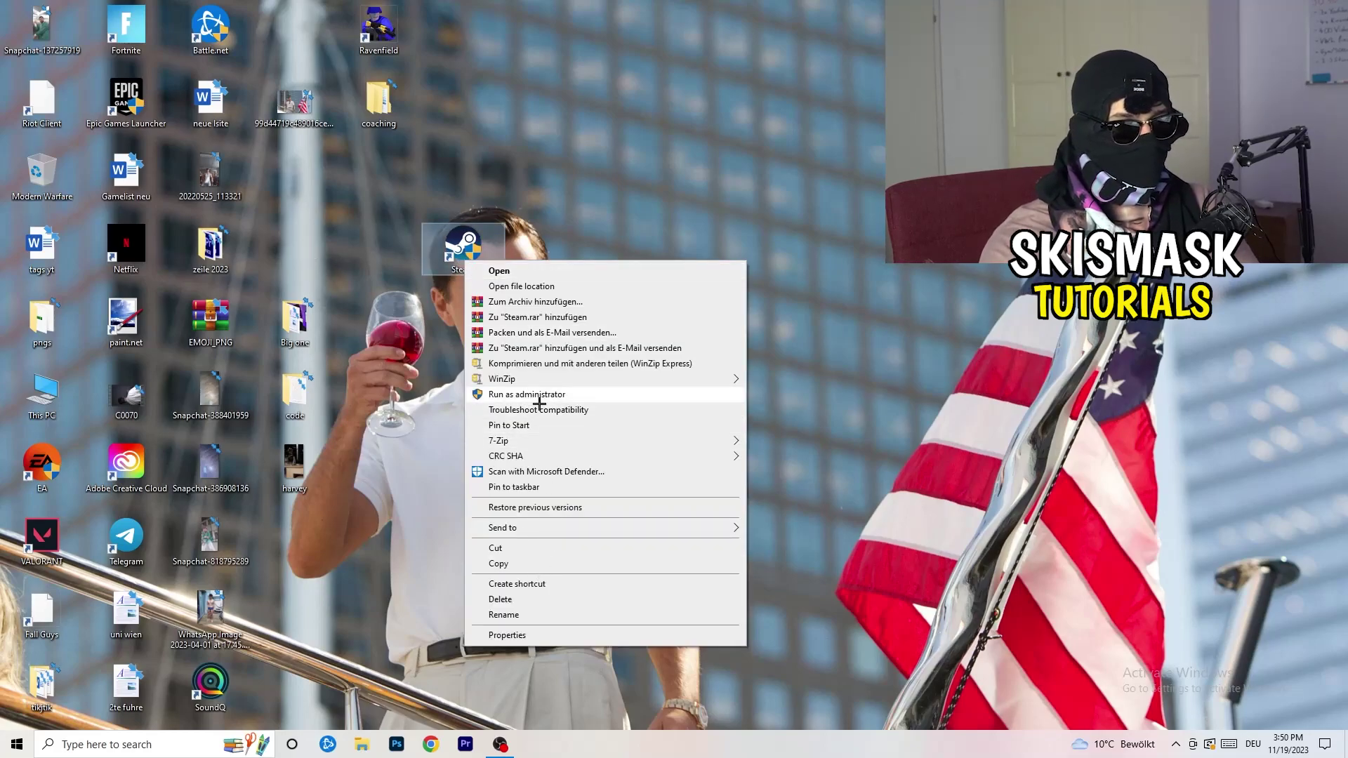
{"action": "left_click", "coordinate": [507, 634]}
{"action": "left_click", "coordinate": [664, 308]}
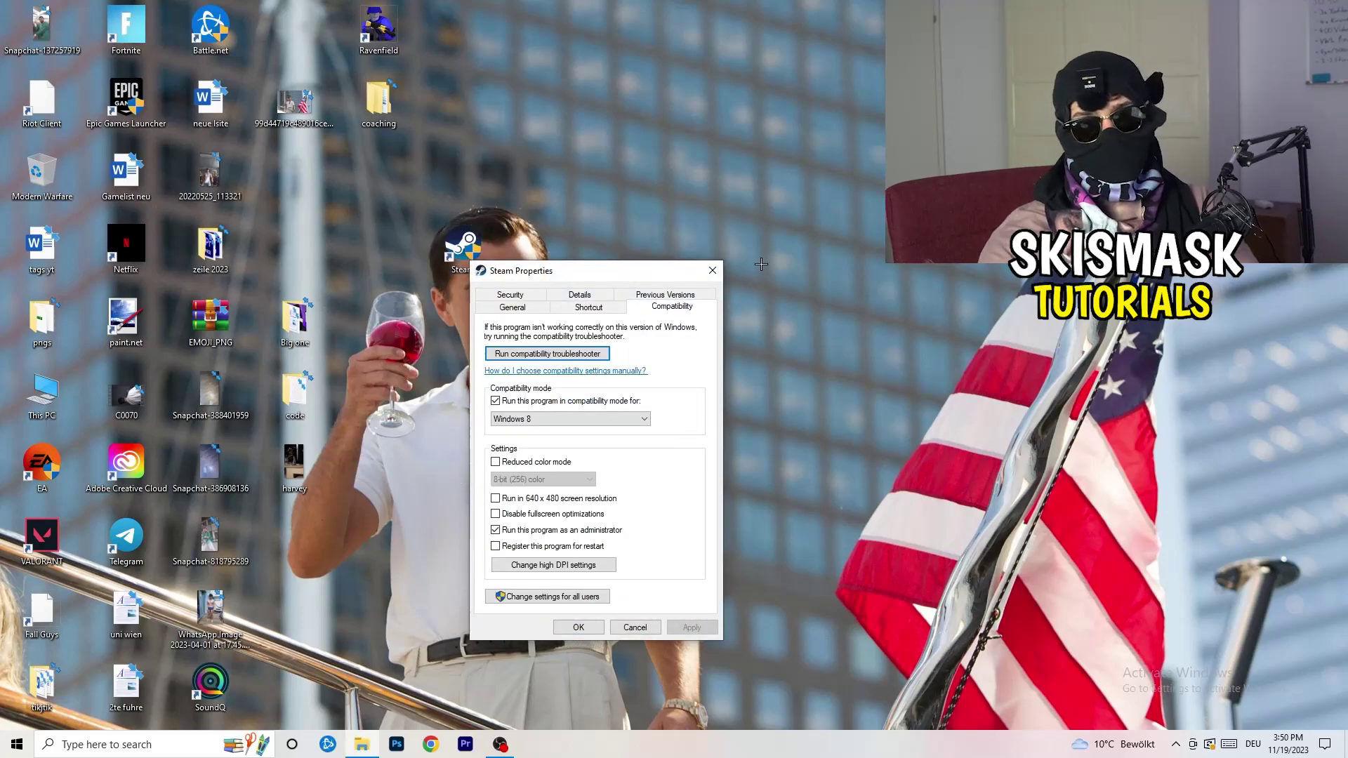
{"action": "left_click", "coordinate": [712, 271]}
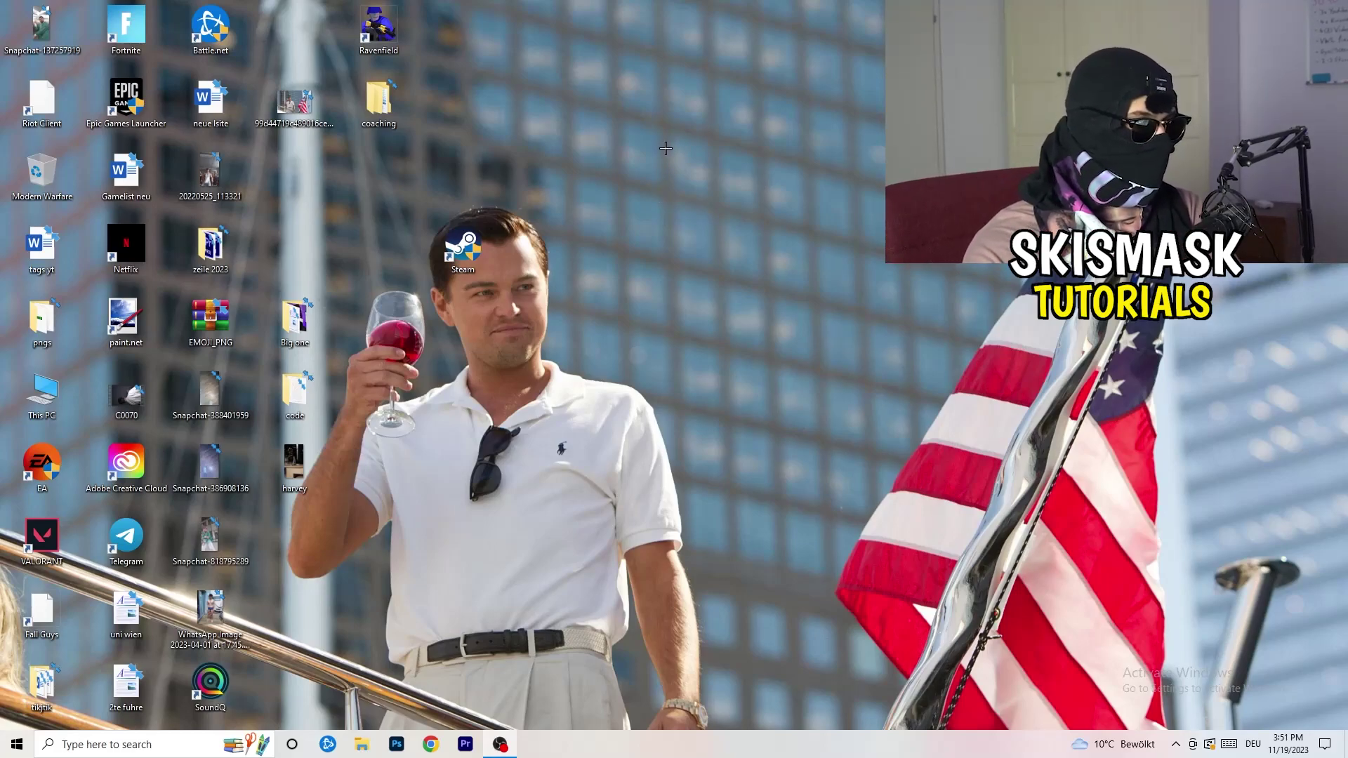
Step: Open Task Manager from the taskbar and maximize its window
{"action": "mouse_move", "coordinate": [680, 754]}
{"action": "left_mouse_down"}
{"action": "mouse_move", "coordinate": [732, 729]}
{"action": "mouse_move", "coordinate": [1152, 390]}
{"action": "mouse_move", "coordinate": [759, 658]}
{"action": "mouse_move", "coordinate": [685, 717]}
{"action": "mouse_move", "coordinate": [686, 748]}
{"action": "left_mouse_up"}
{"action": "right_click", "coordinate": [686, 748]}
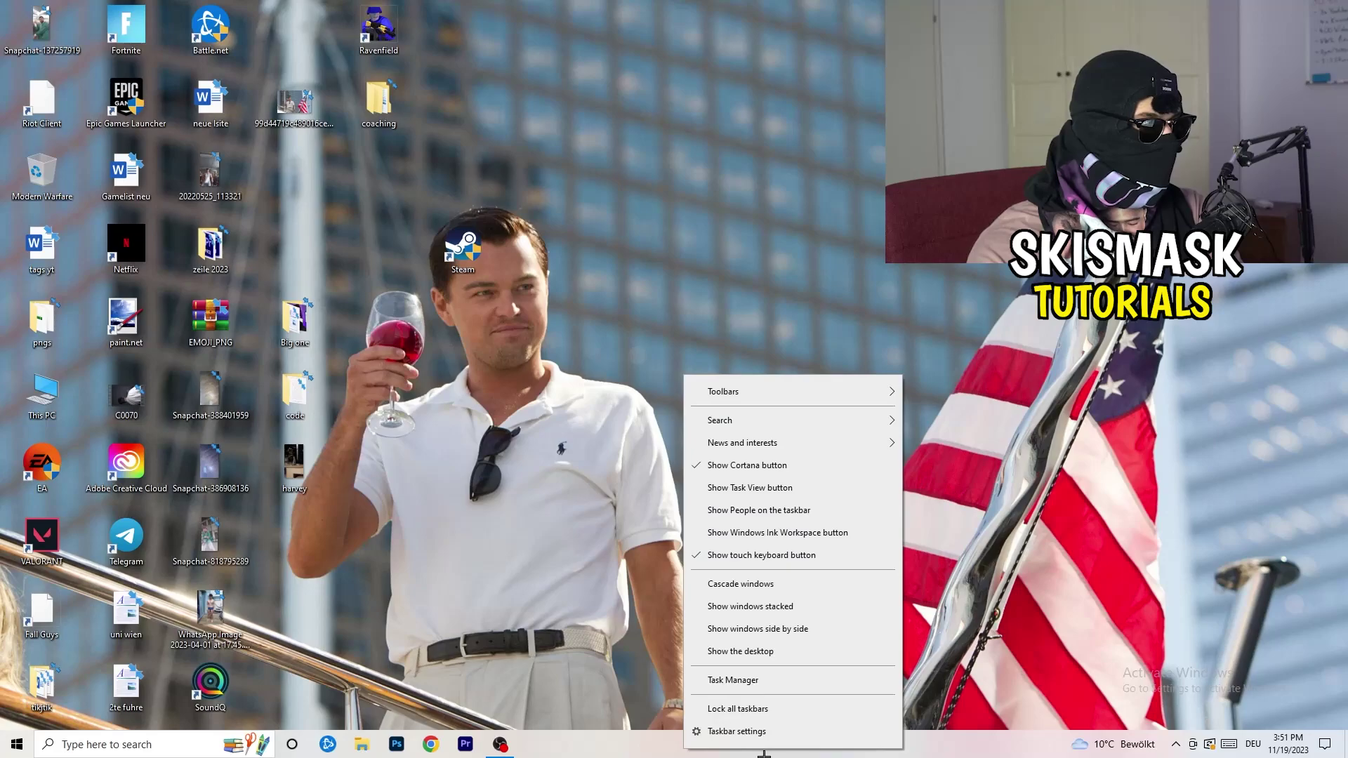
{"action": "left_click", "coordinate": [752, 681]}
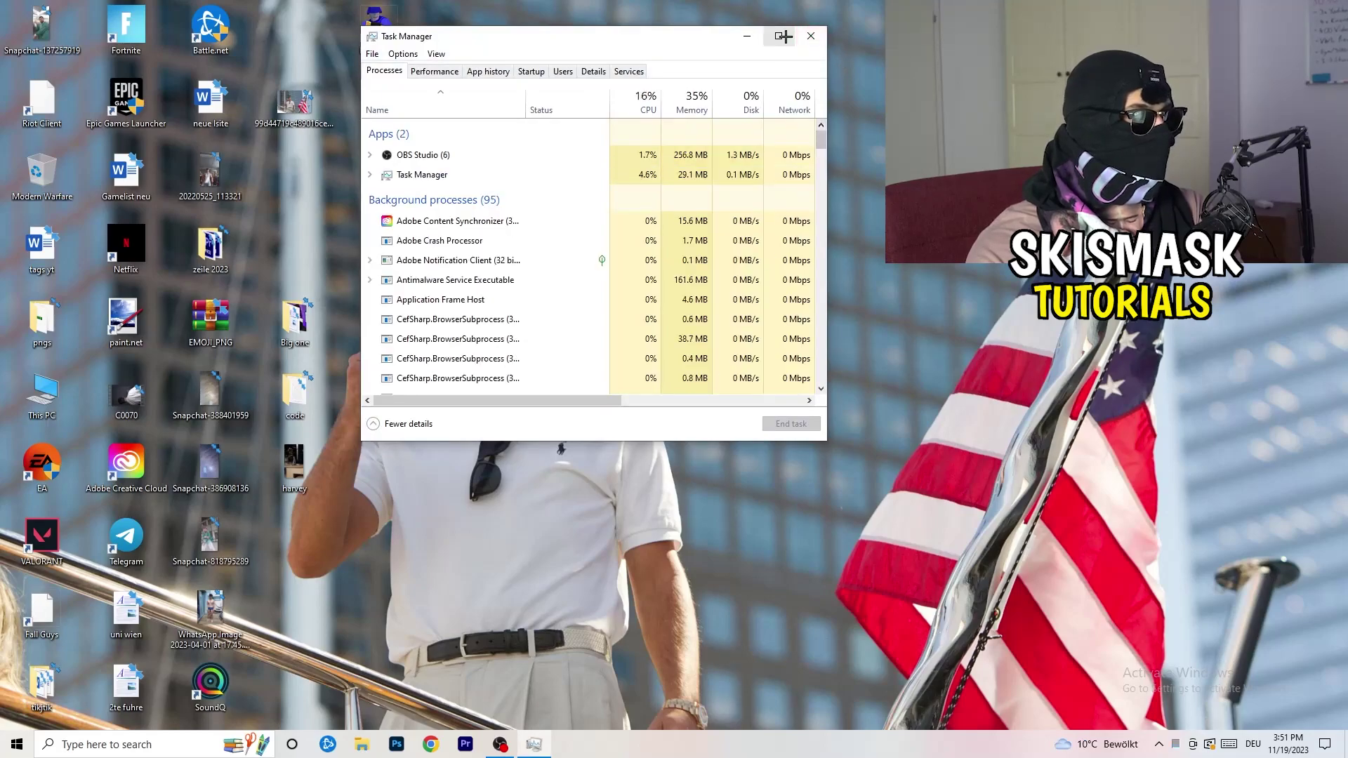
{"action": "left_click", "coordinate": [781, 33]}
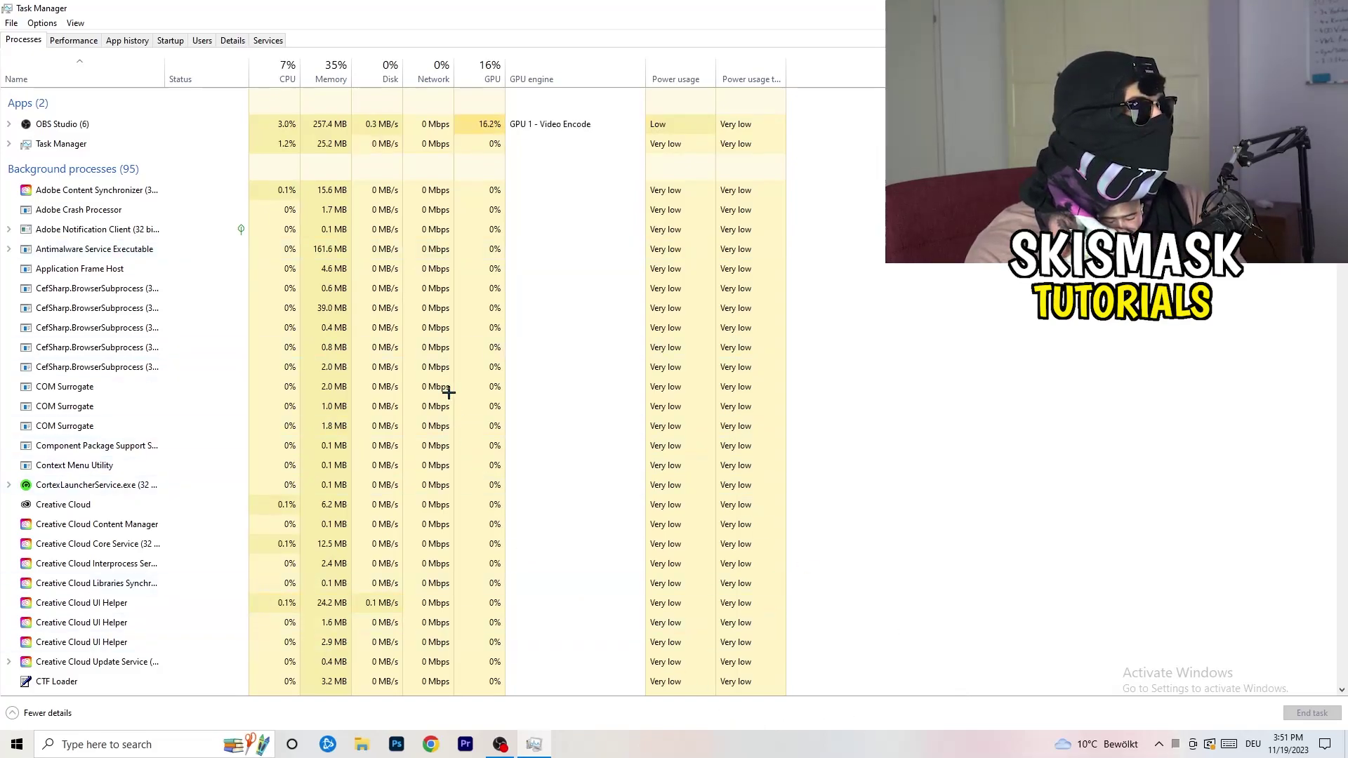
Step: Show the priority options for a Creative Cloud UI Helper.exe process in the detailed process list
{"action": "left_click", "coordinate": [227, 41]}
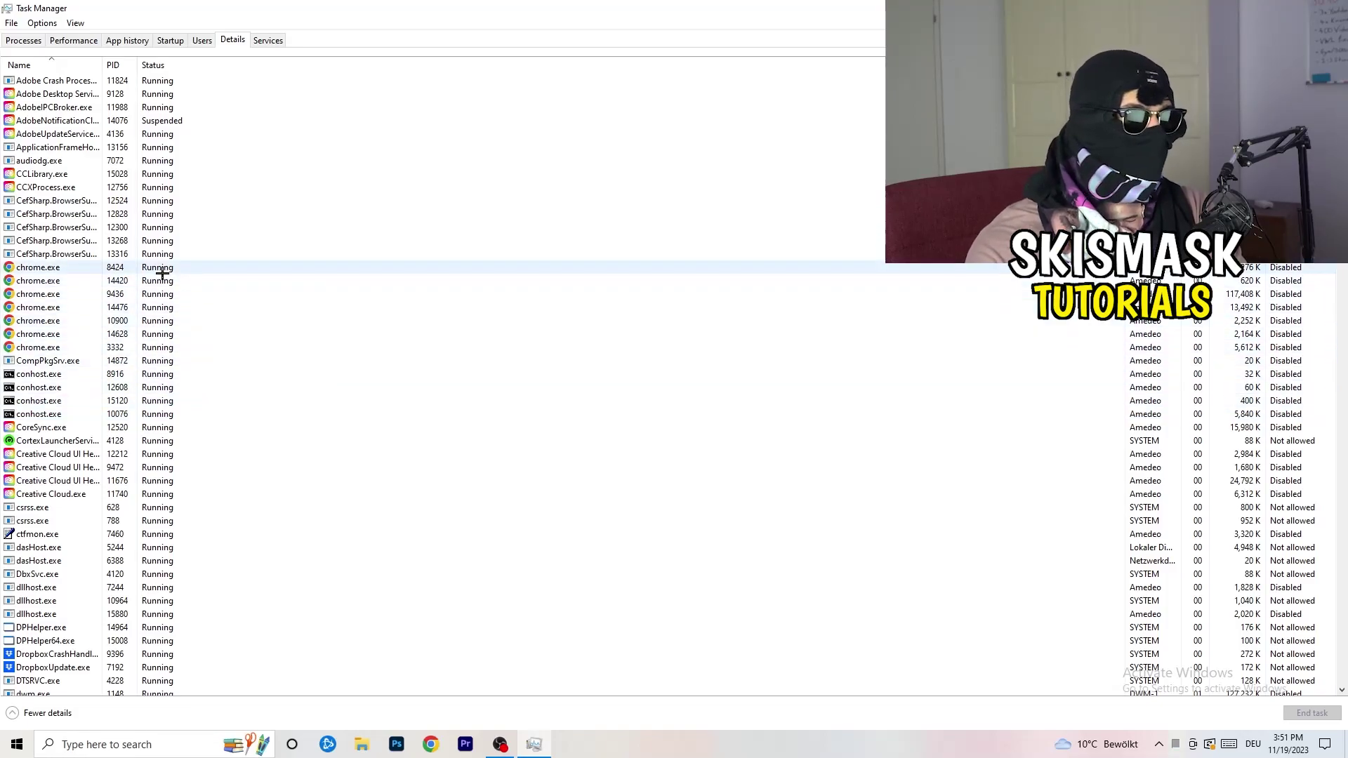
{"action": "scroll", "coordinate": [162, 274], "scroll_direction": "down", "scroll_amount": 3}
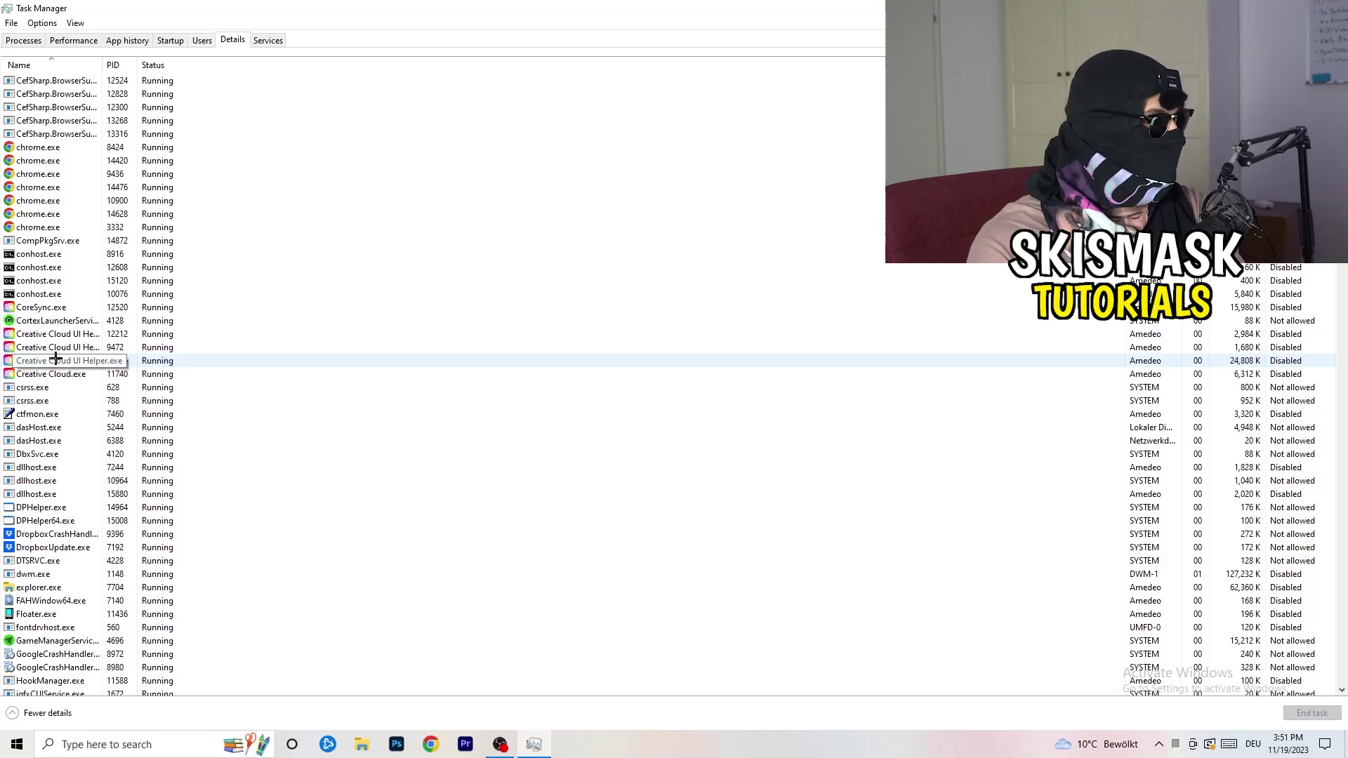
{"action": "right_click", "coordinate": [55, 359]}
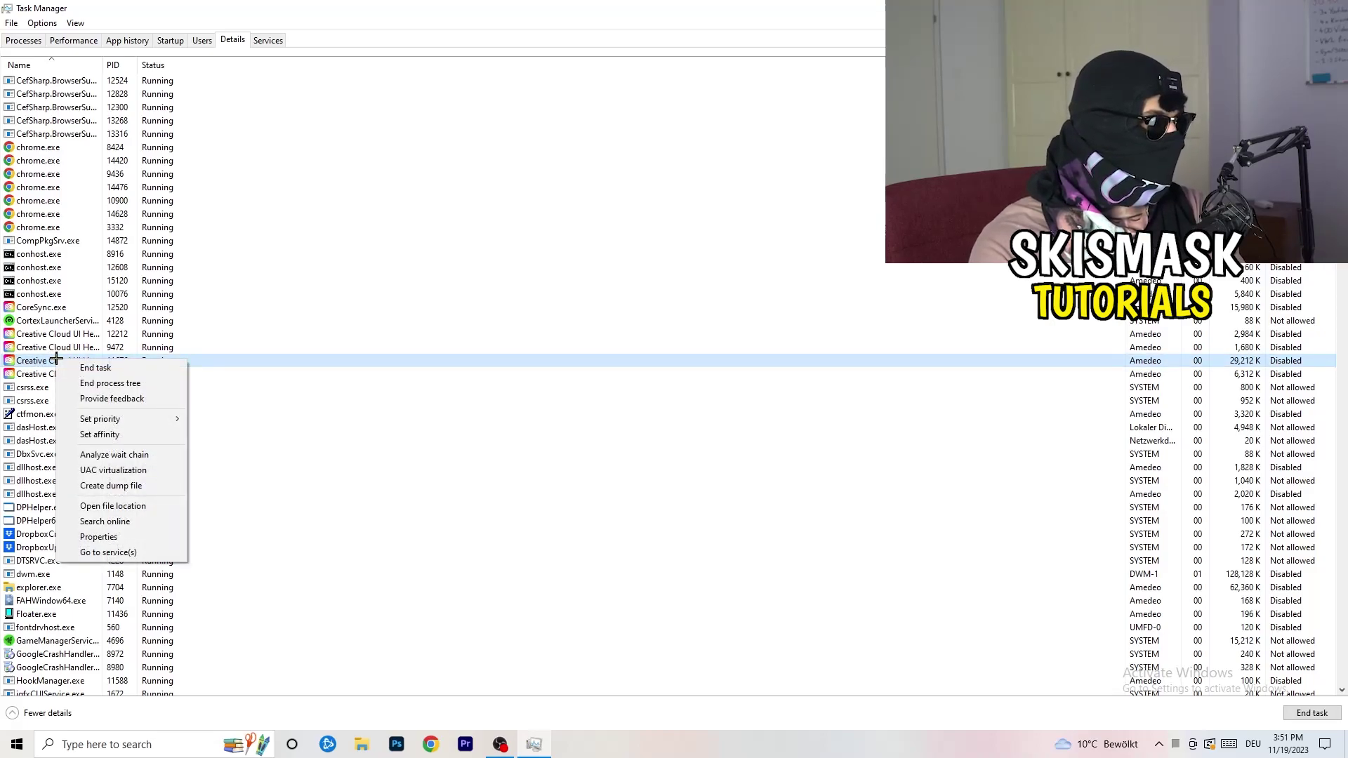
{"action": "mouse_move", "coordinate": [124, 423]}
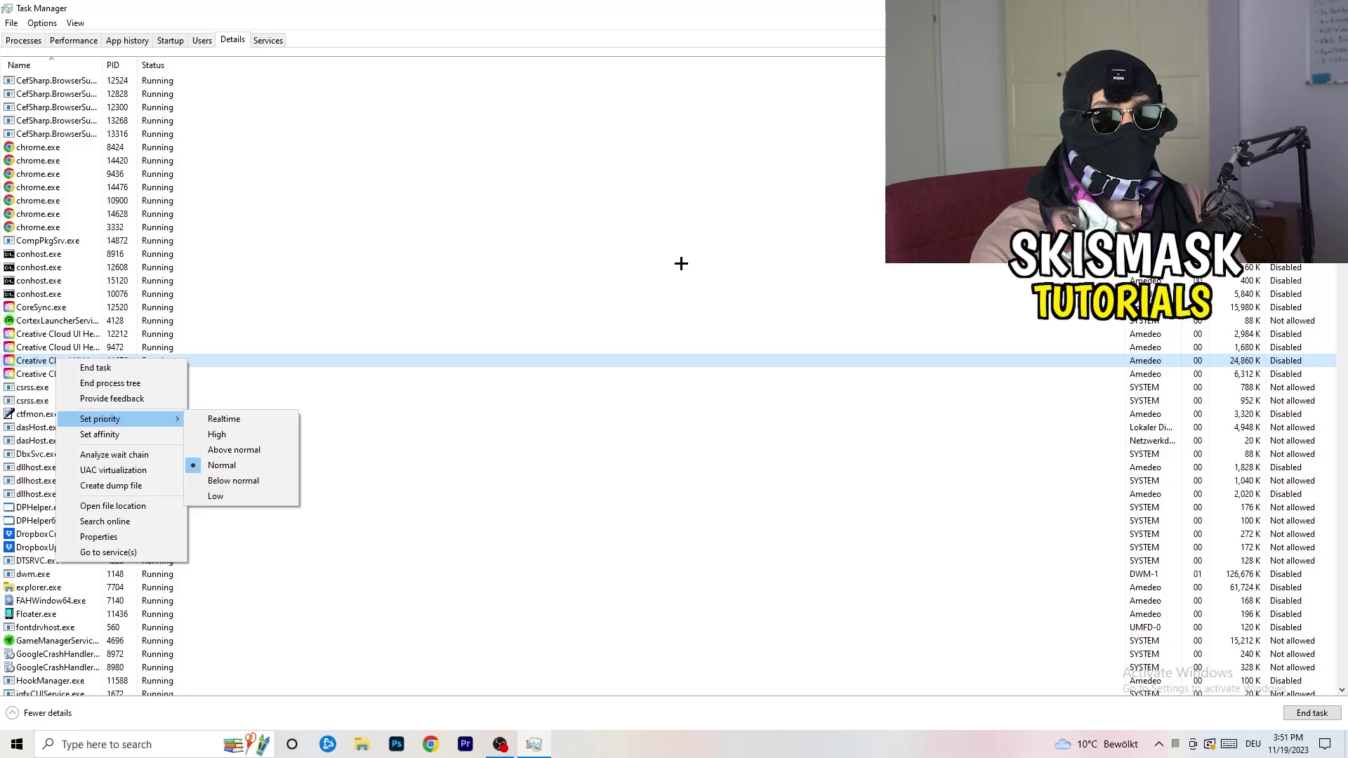
Step: Review the startup apps and show the available actions for File Association Helper without disabling it
{"action": "left_click", "coordinate": [177, 40]}
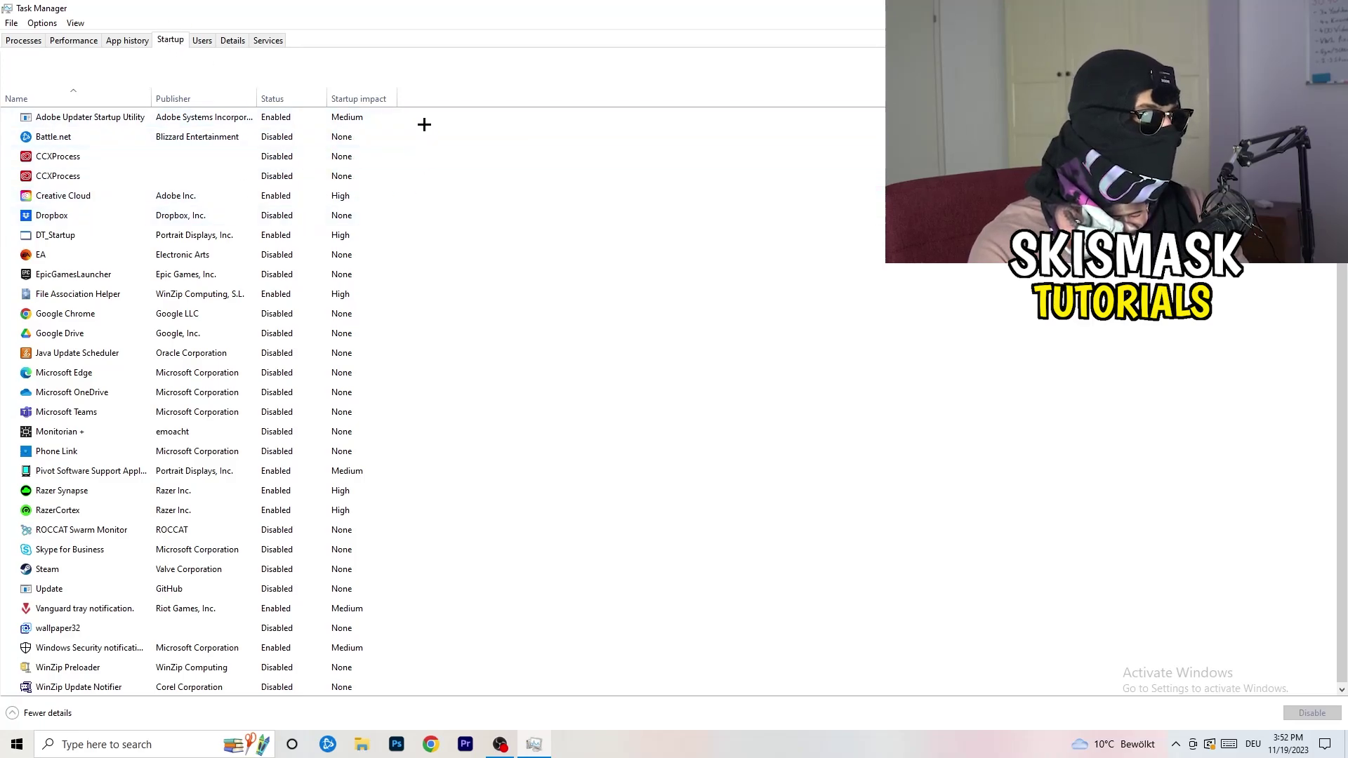
{"action": "scroll", "coordinate": [391, 622], "scroll_direction": "down", "scroll_amount": 1}
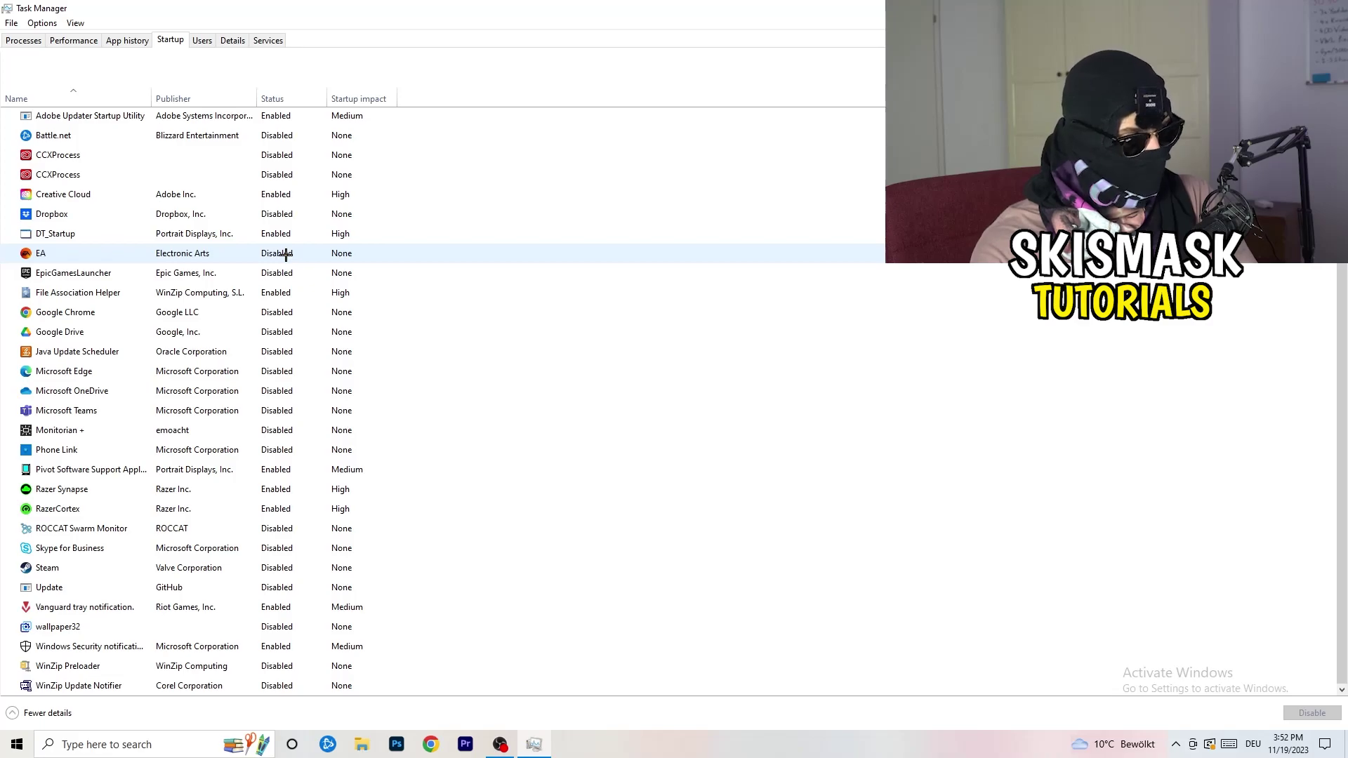
{"action": "right_click", "coordinate": [281, 293]}
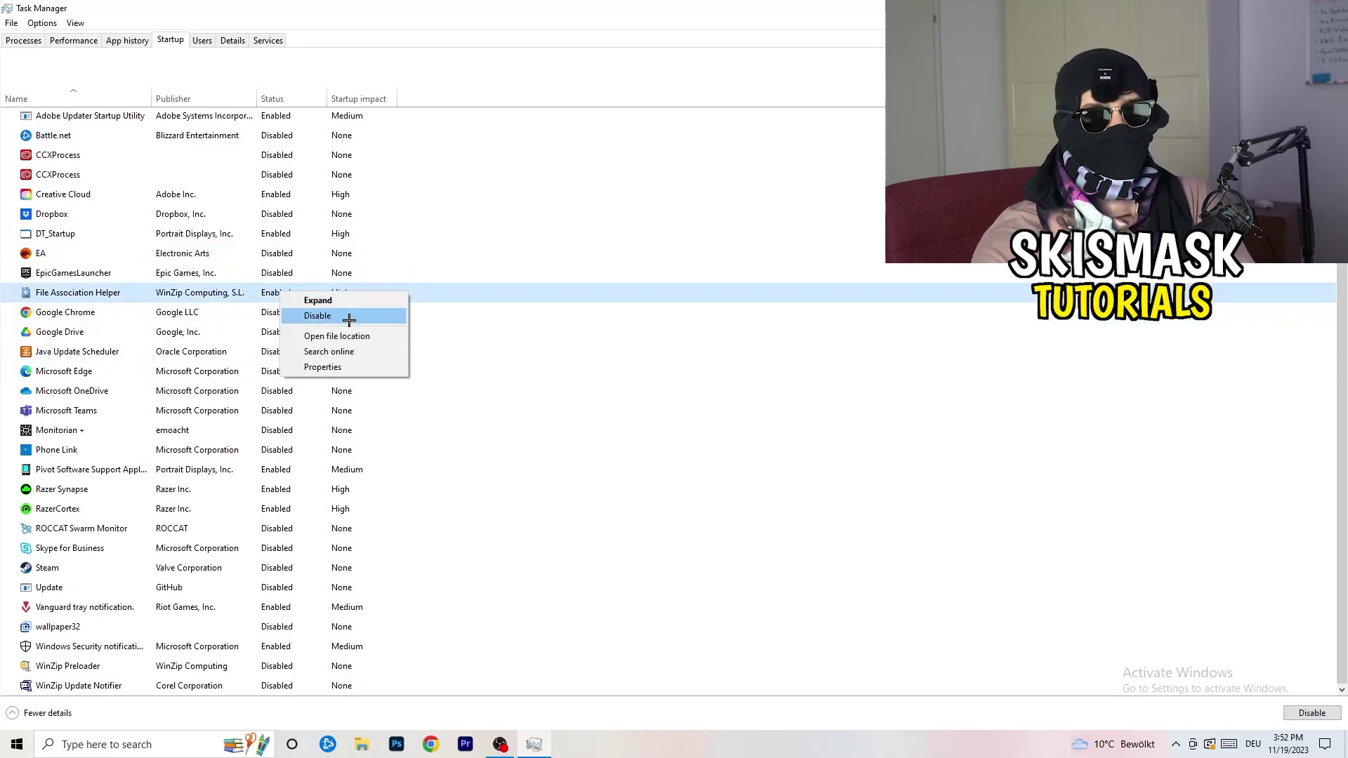
{"action": "left_click", "coordinate": [552, 102]}
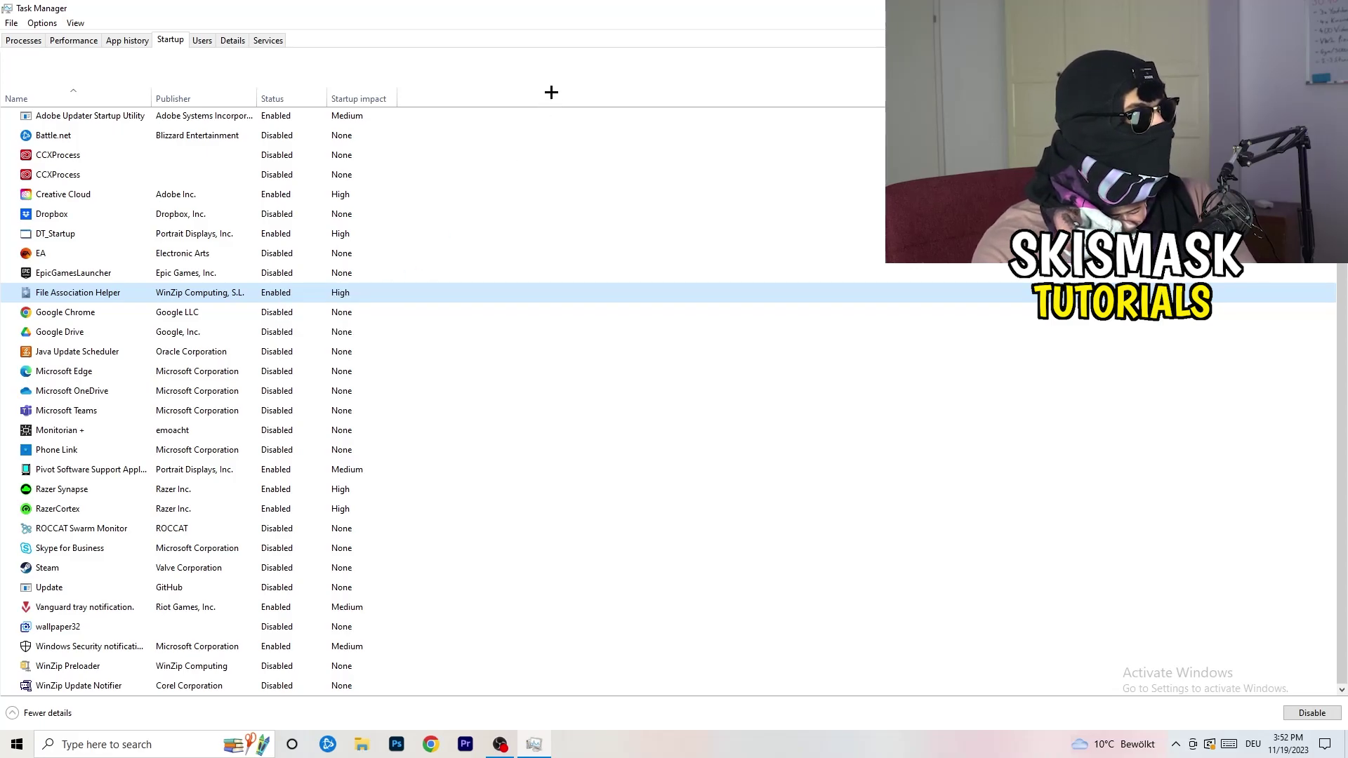
Step: Sort the running processes by GPU usage in both directions and look through the process list
{"action": "left_click", "coordinate": [39, 42]}
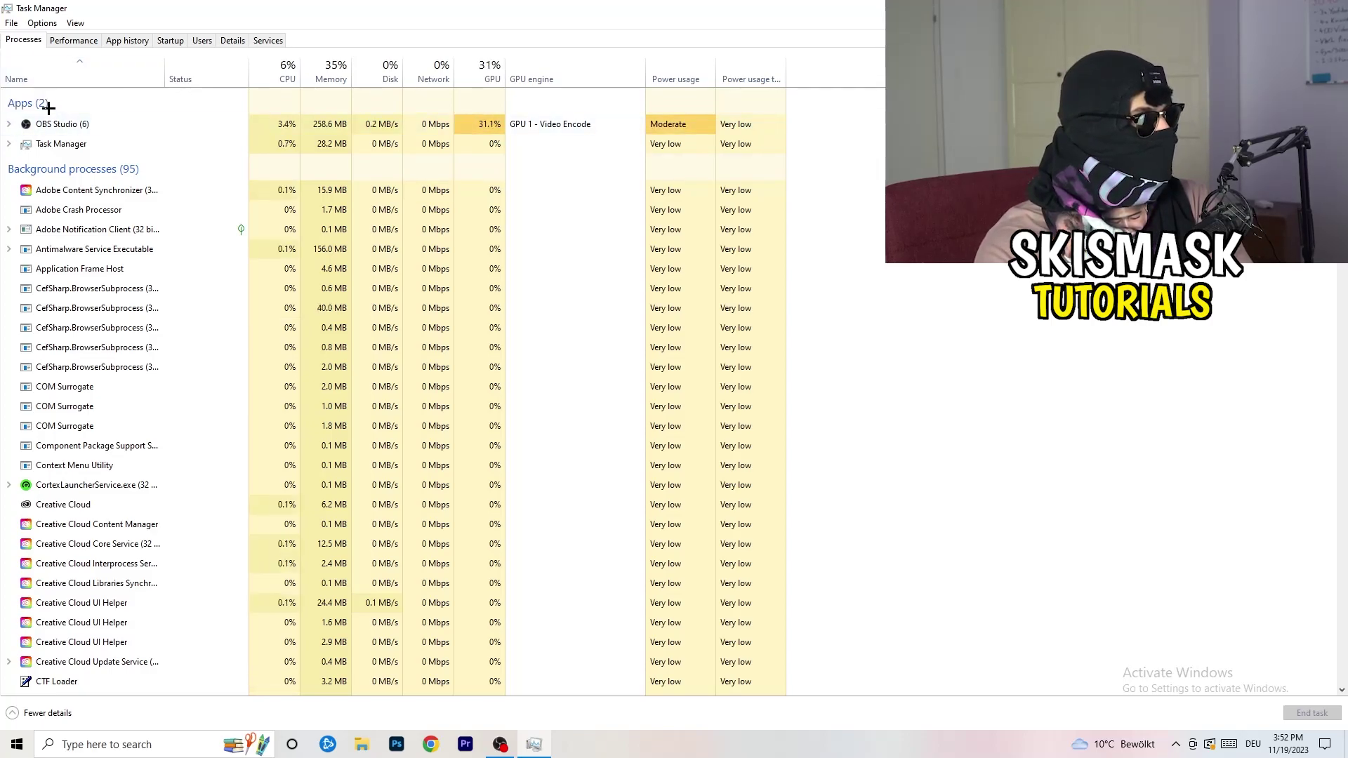
{"action": "left_click", "coordinate": [279, 71]}
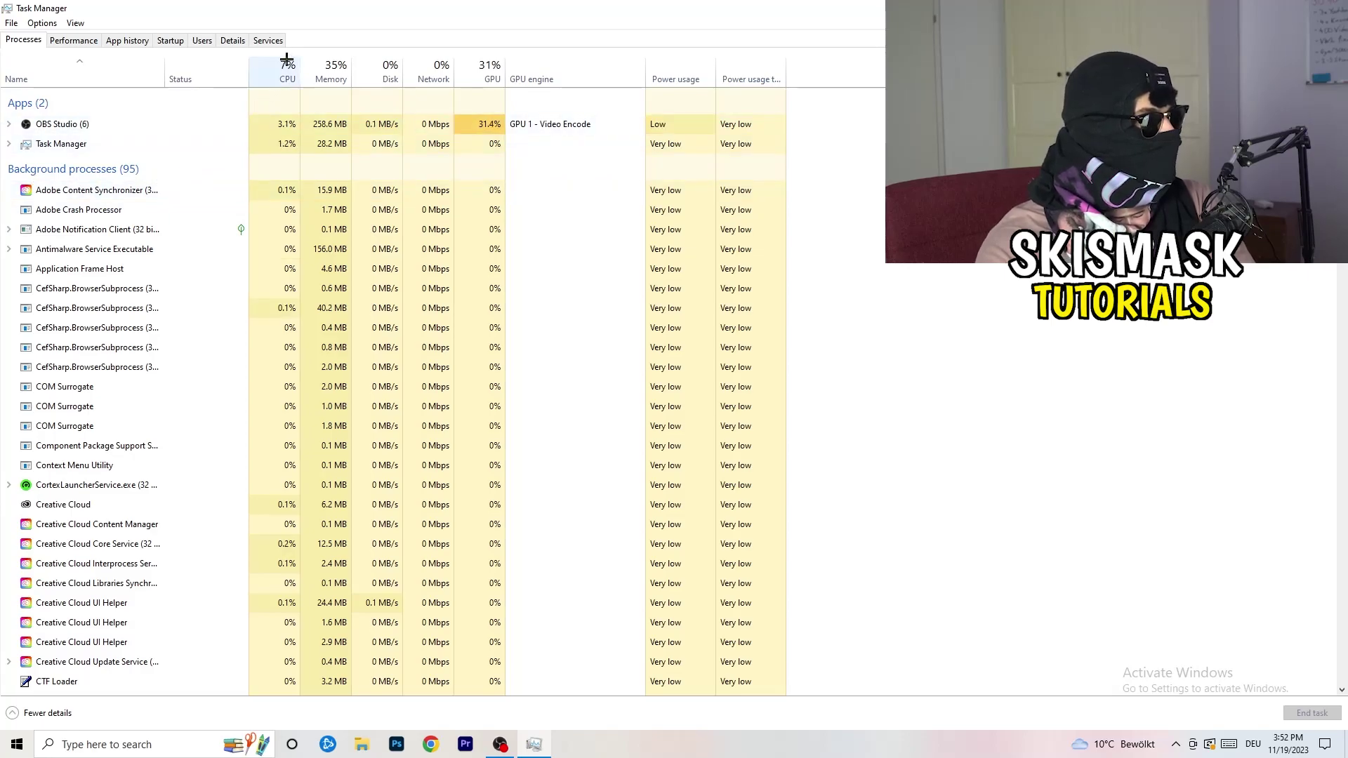
{"action": "left_click", "coordinate": [475, 63]}
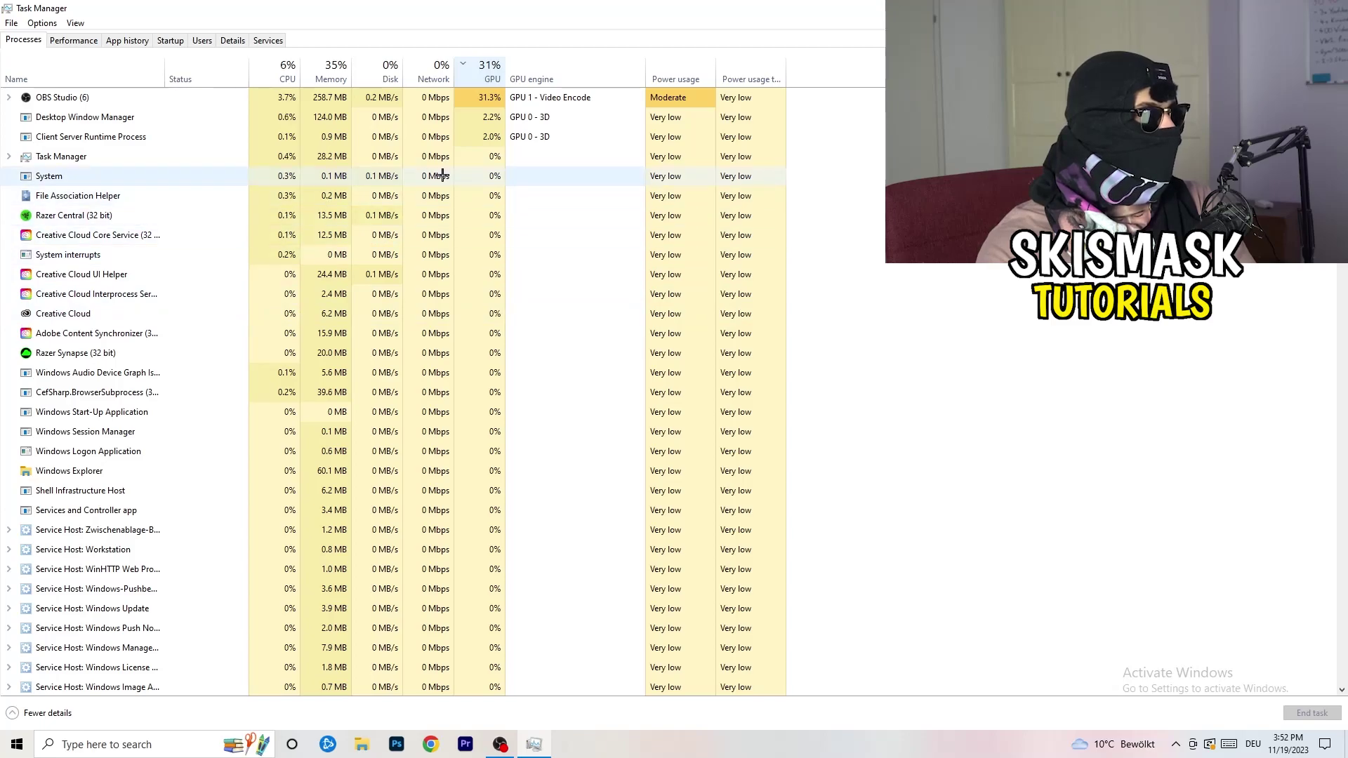
{"action": "left_click", "coordinate": [486, 73]}
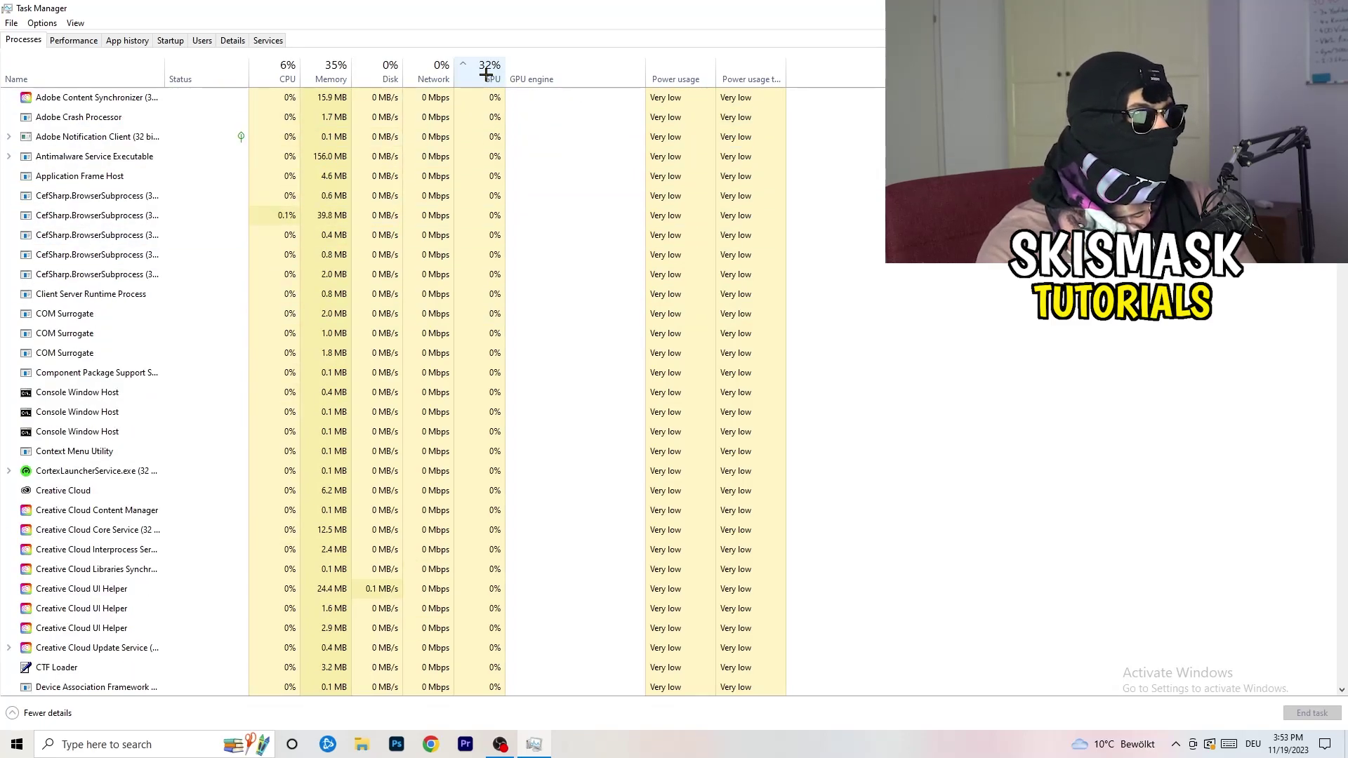
{"action": "scroll", "coordinate": [492, 224], "scroll_direction": "down", "scroll_amount": 4}
{"action": "scroll", "coordinate": [493, 223], "scroll_direction": "down", "scroll_amount": 9}
{"action": "scroll", "coordinate": [495, 221], "scroll_direction": "up", "scroll_amount": 13}
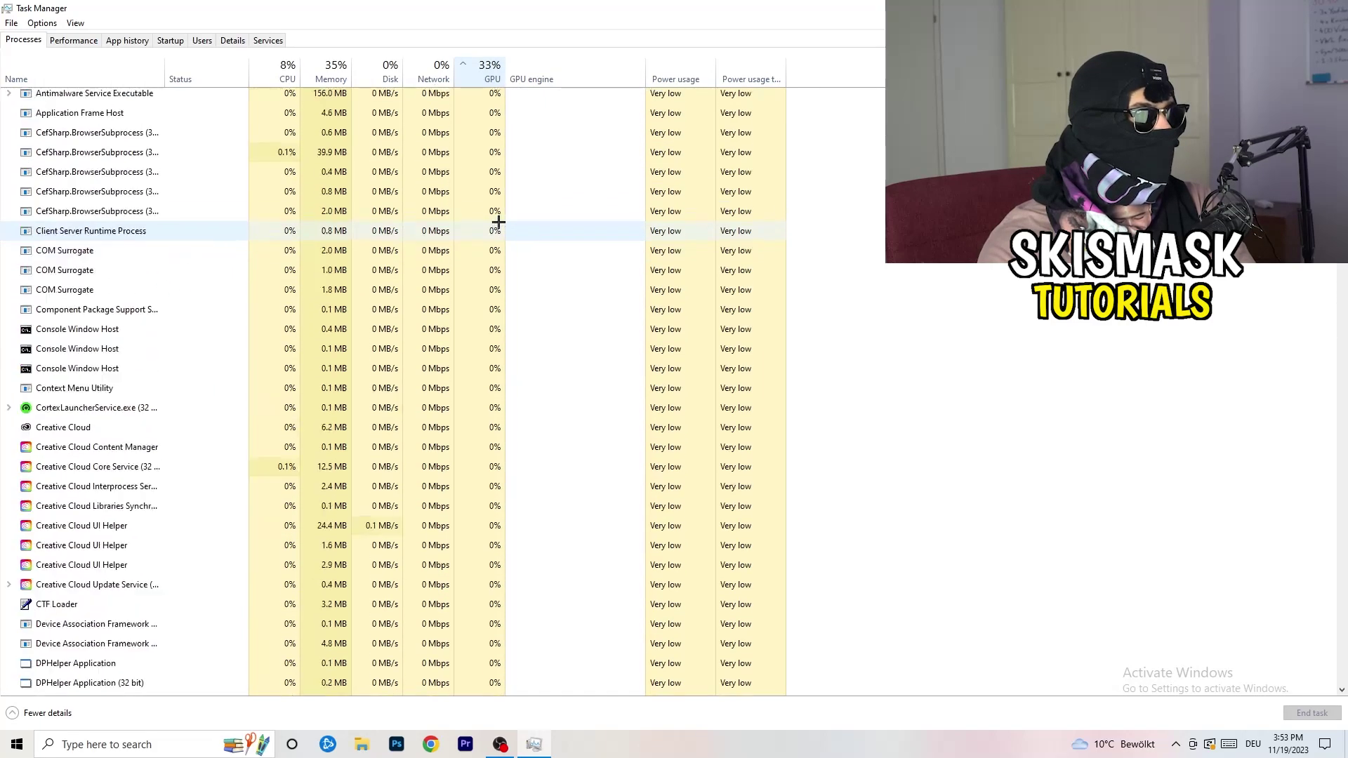
{"action": "scroll", "coordinate": [498, 219], "scroll_direction": "down", "scroll_amount": 18}
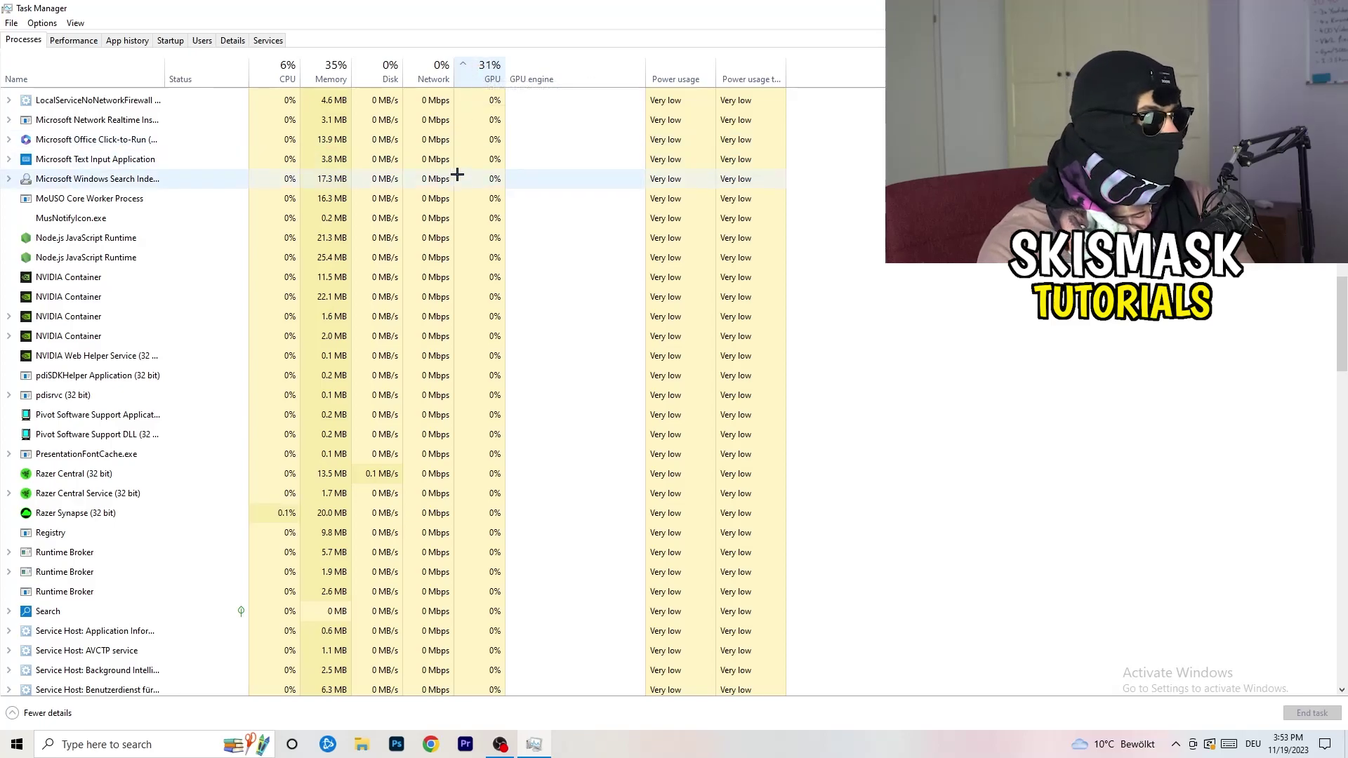
Step: Show the available actions for the Microsoft Windows Search Indexer process, sort the processes by CPU usage, and leave Task Manager
{"action": "right_click", "coordinate": [457, 174]}
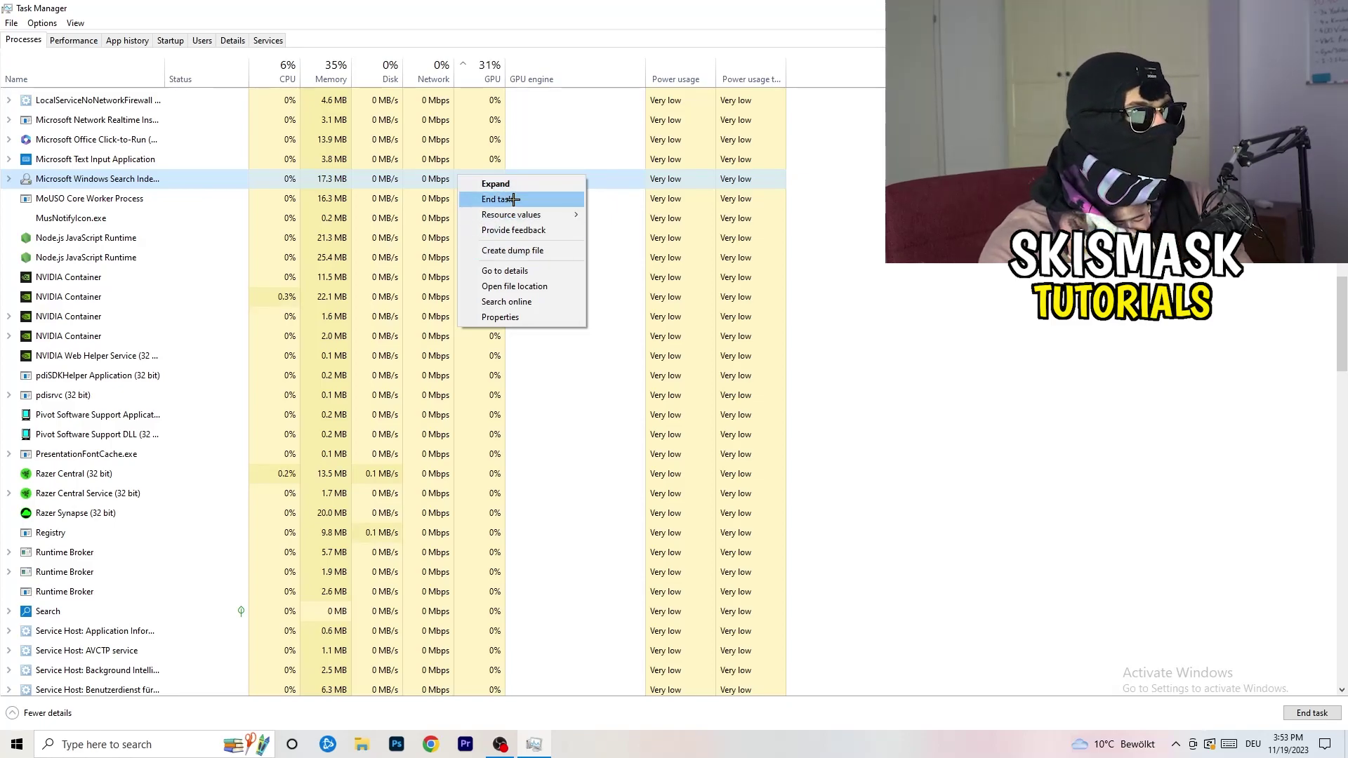
{"action": "left_click", "coordinate": [281, 70]}
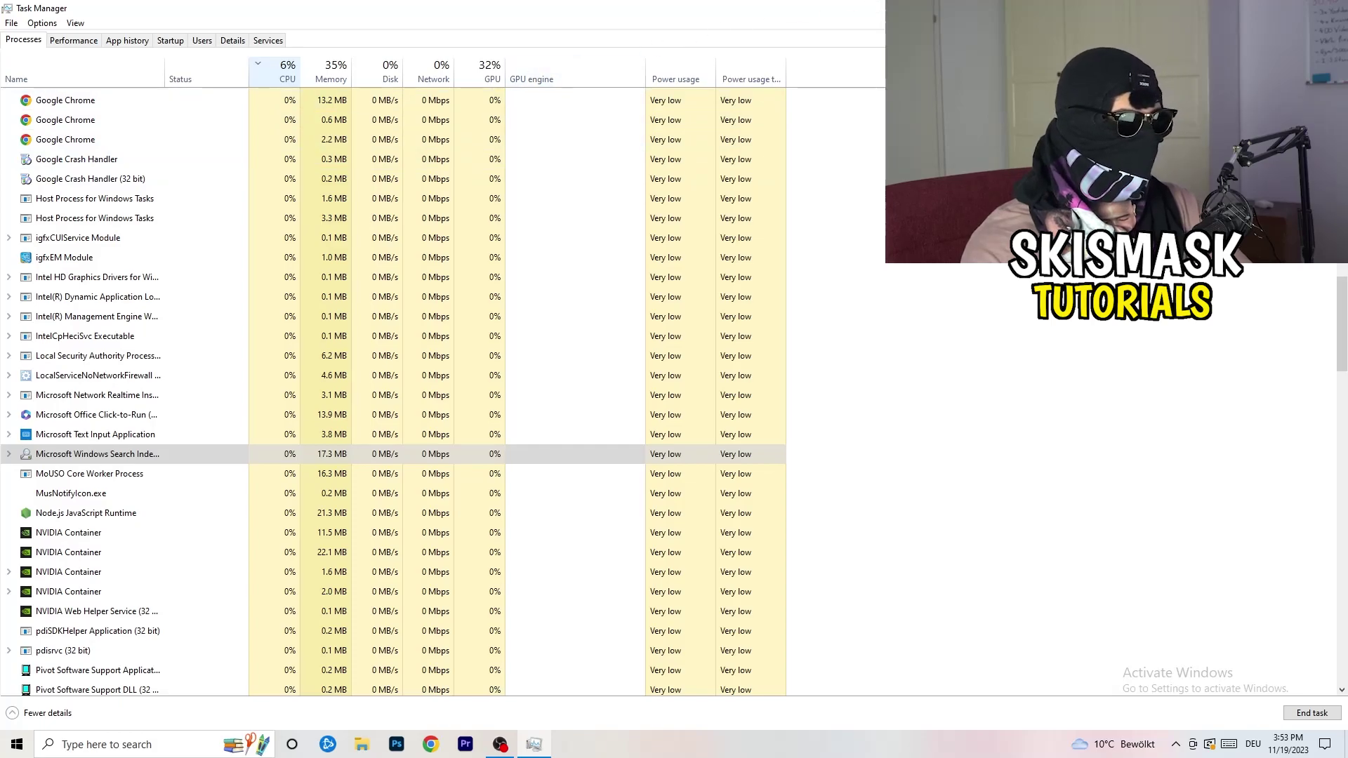
{"action": "key", "text": "alt+F4"}
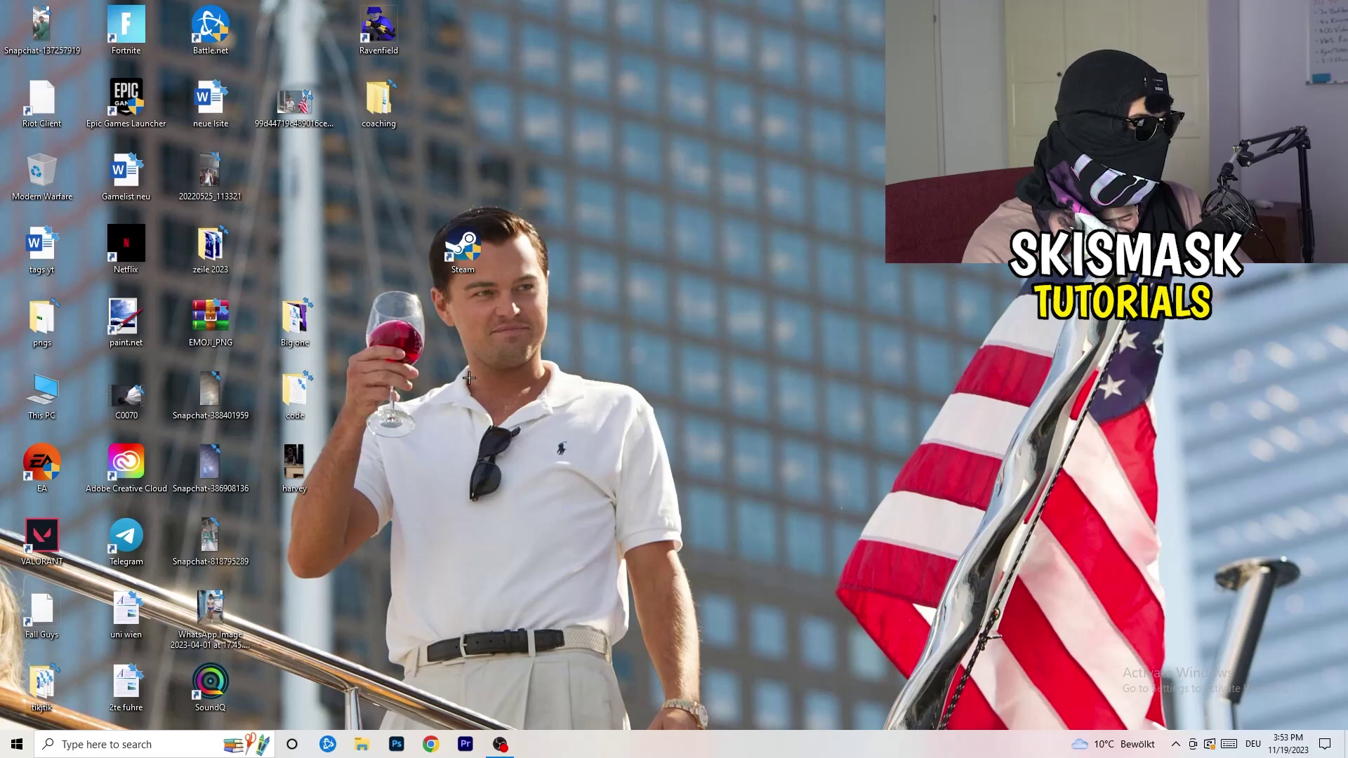
Step: Open Windows Settings and go to the Captures page of the Gaming settings
{"action": "left_click", "coordinate": [6, 750]}
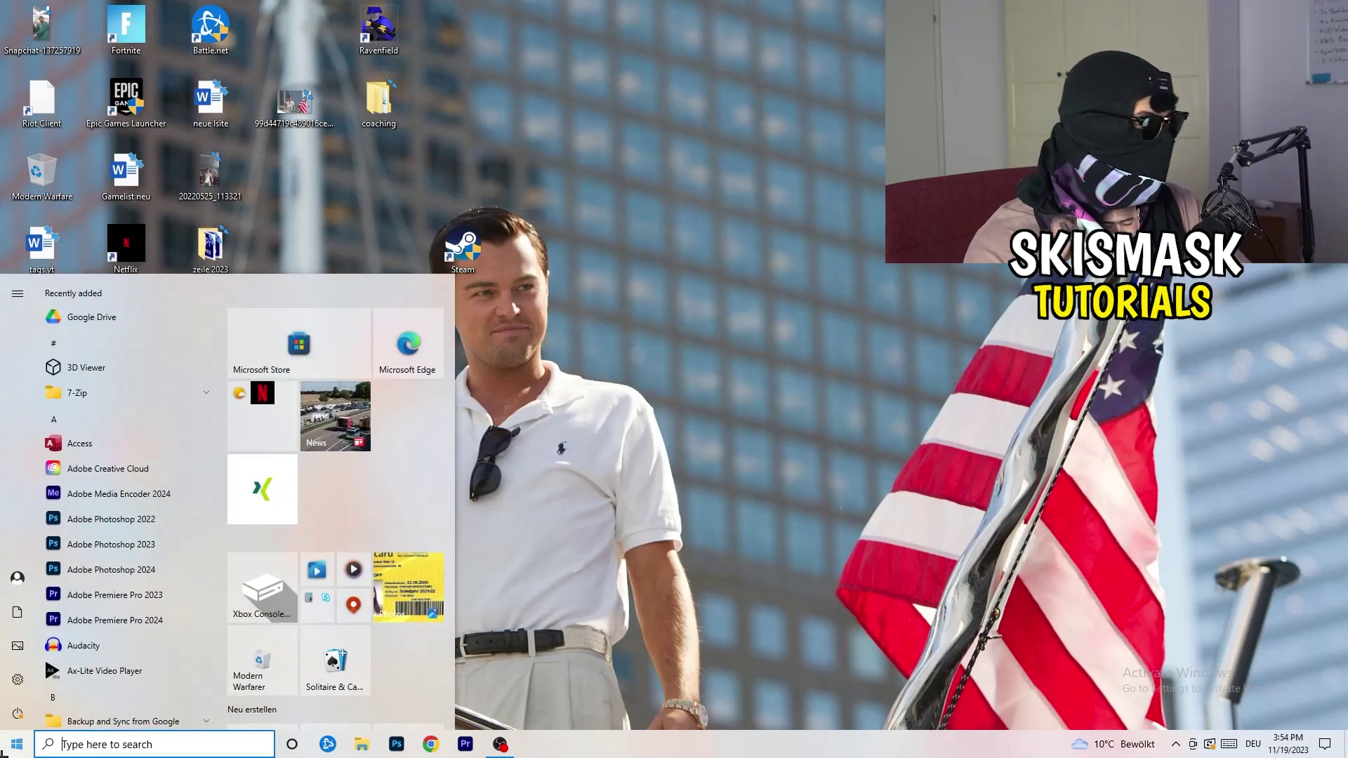
{"action": "left_click", "coordinate": [15, 682]}
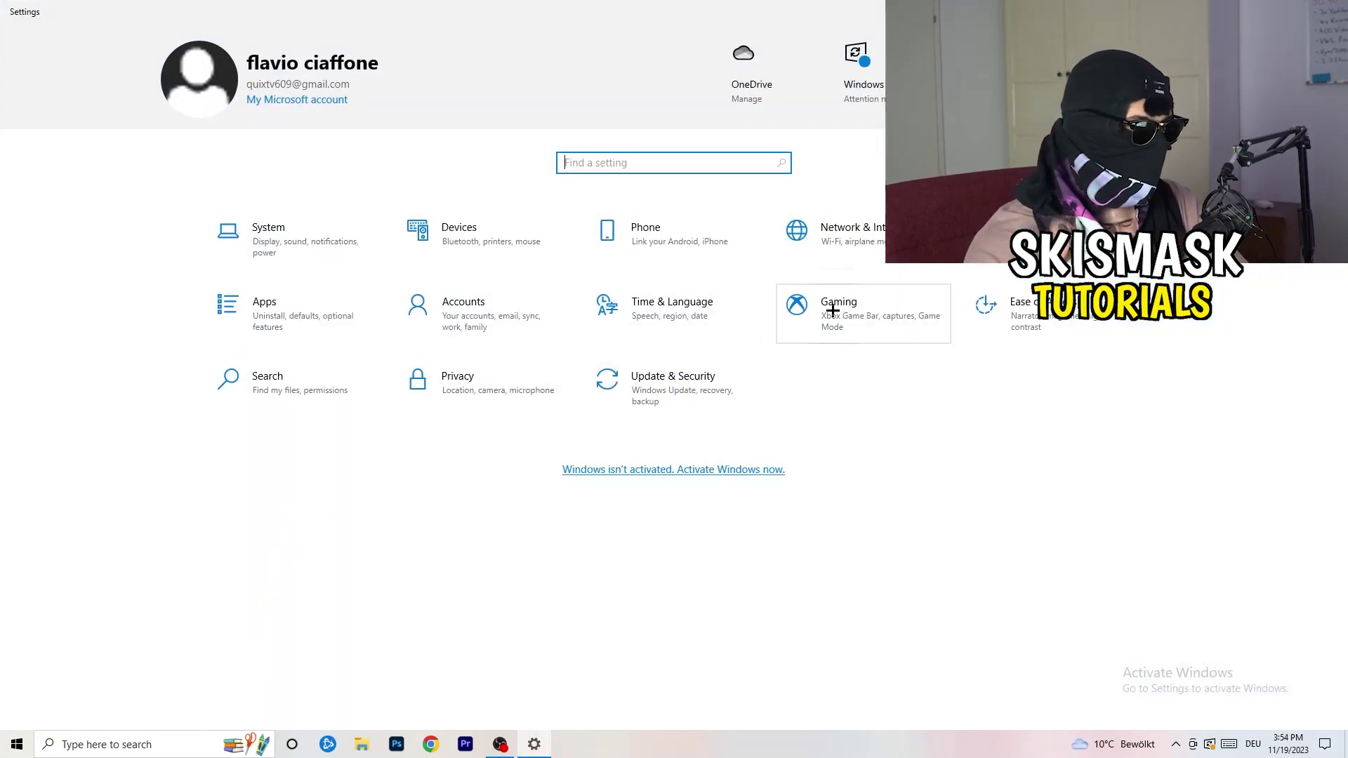
{"action": "left_click", "coordinate": [807, 312]}
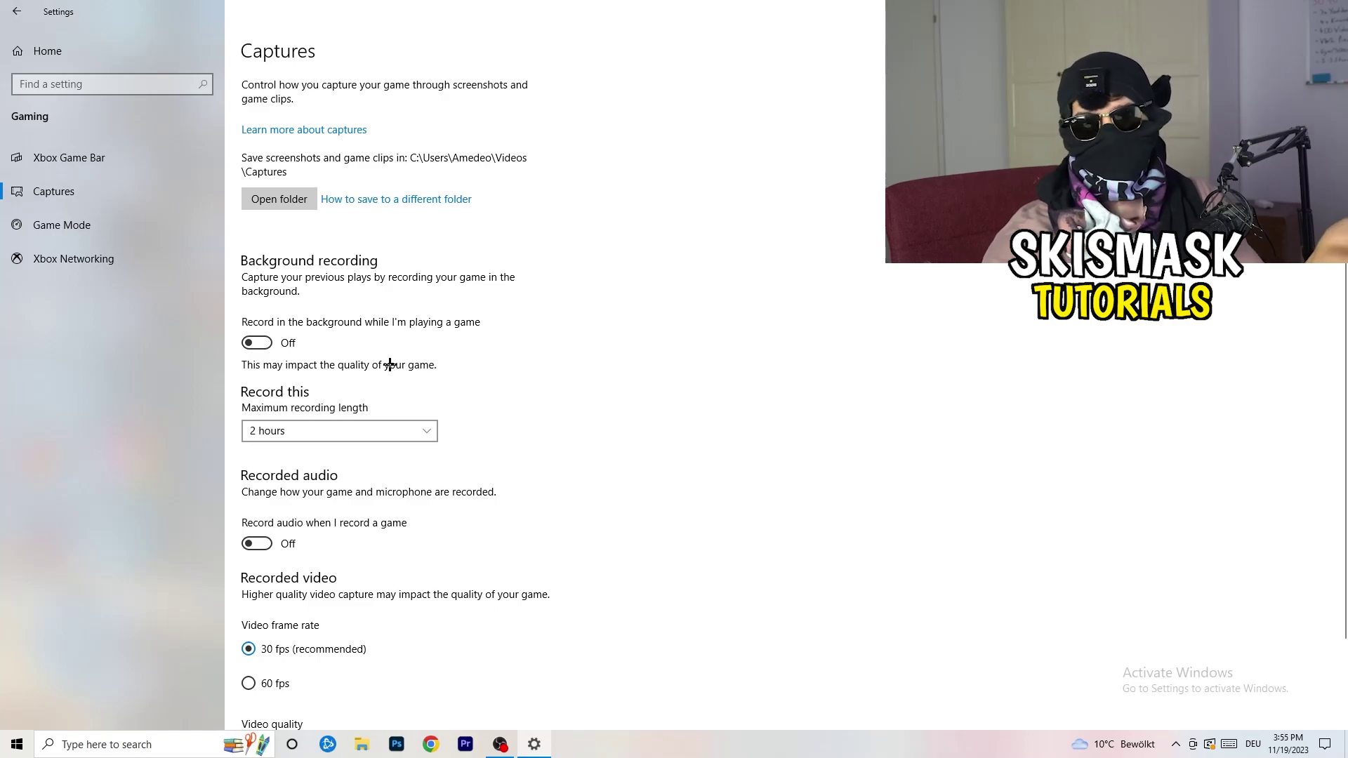
Step: Review the recording options on the Captures page and the Game Mode setting, and return to the Settings home page
{"action": "scroll", "coordinate": [390, 364], "scroll_direction": "down", "scroll_amount": 2}
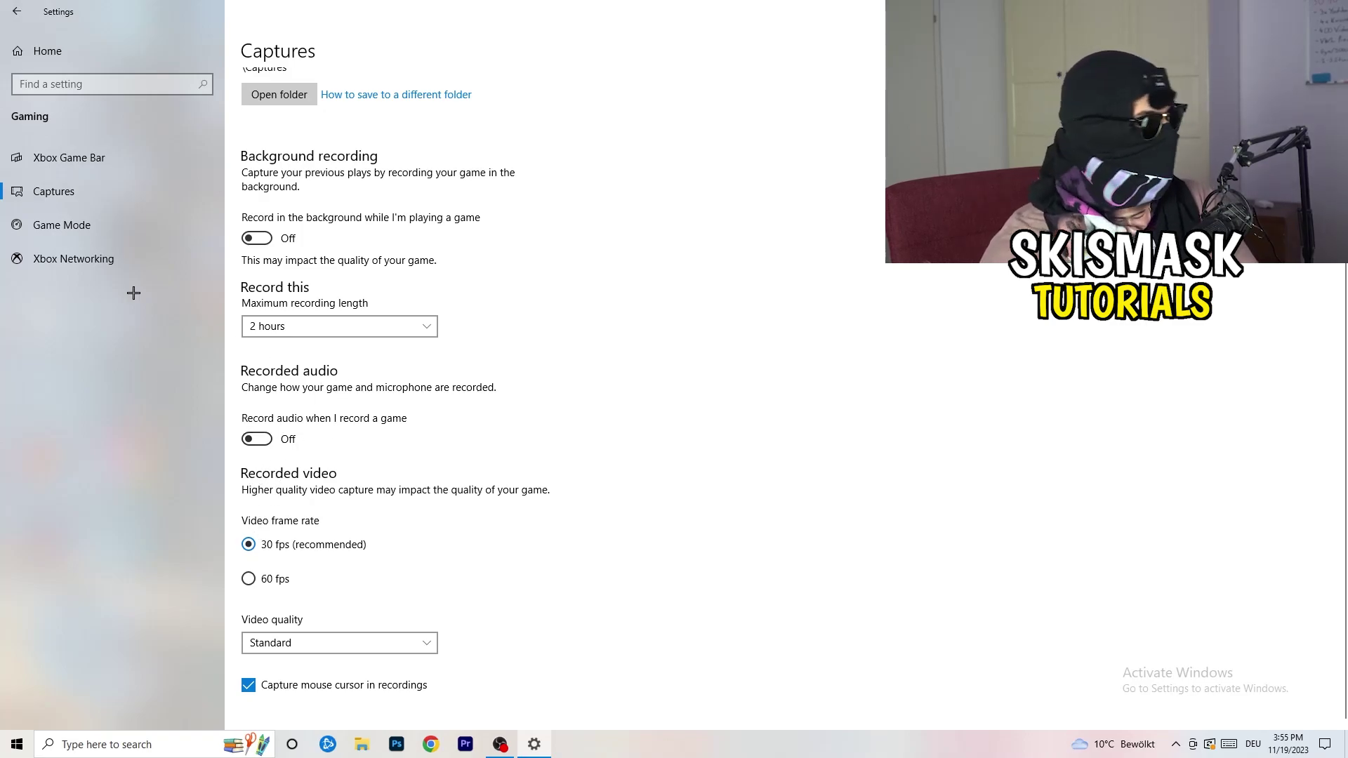
{"action": "left_click", "coordinate": [29, 225]}
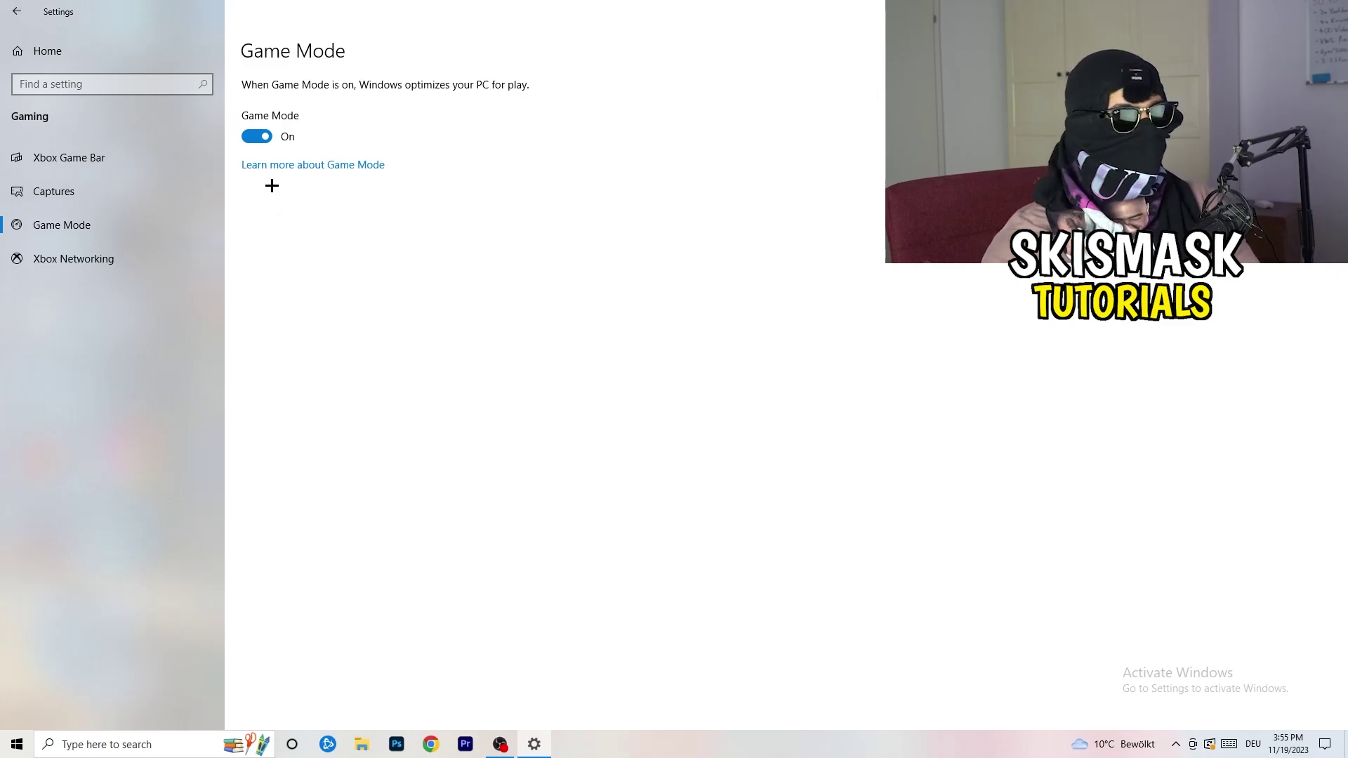
{"action": "left_click", "coordinate": [17, 11]}
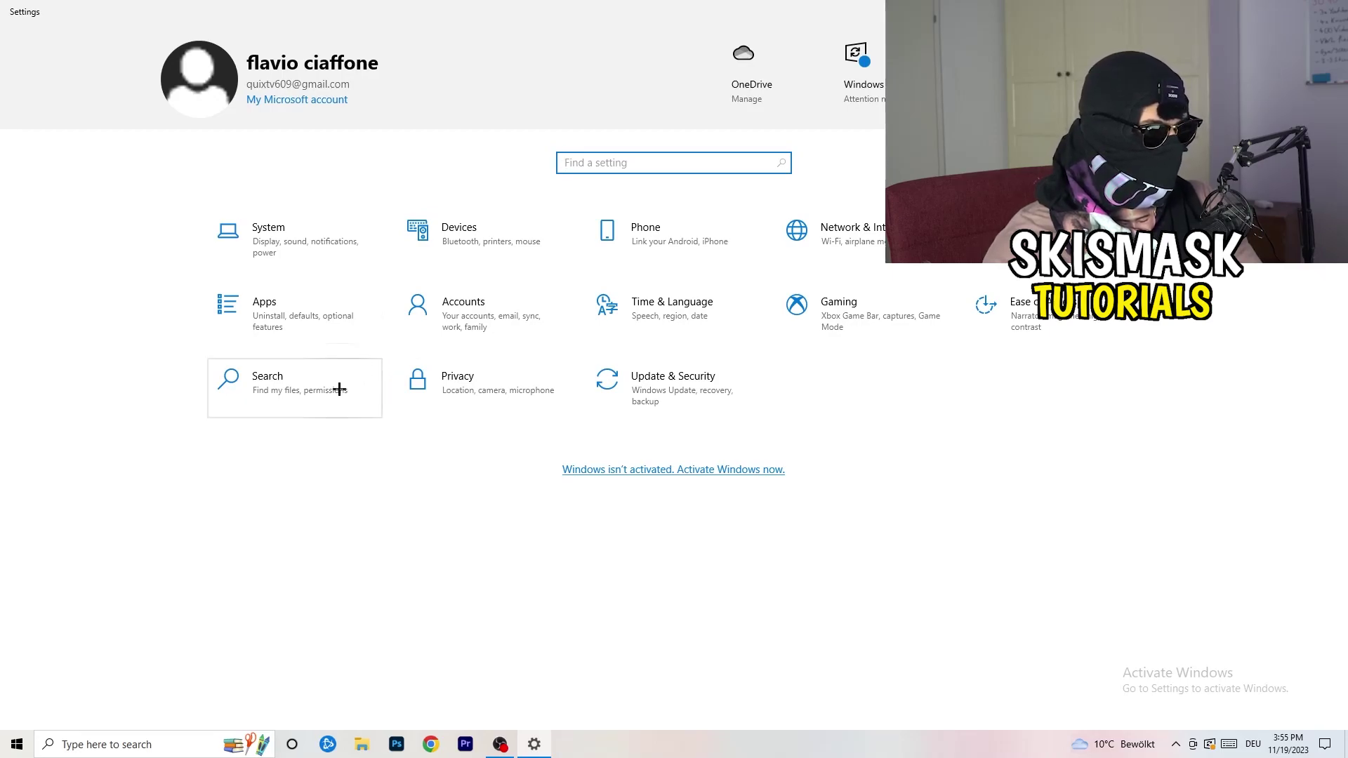
Step: Open the Windows Update page of Update & Security and check the update status, keeping the Settings window maximized
{"action": "left_click", "coordinate": [697, 438]}
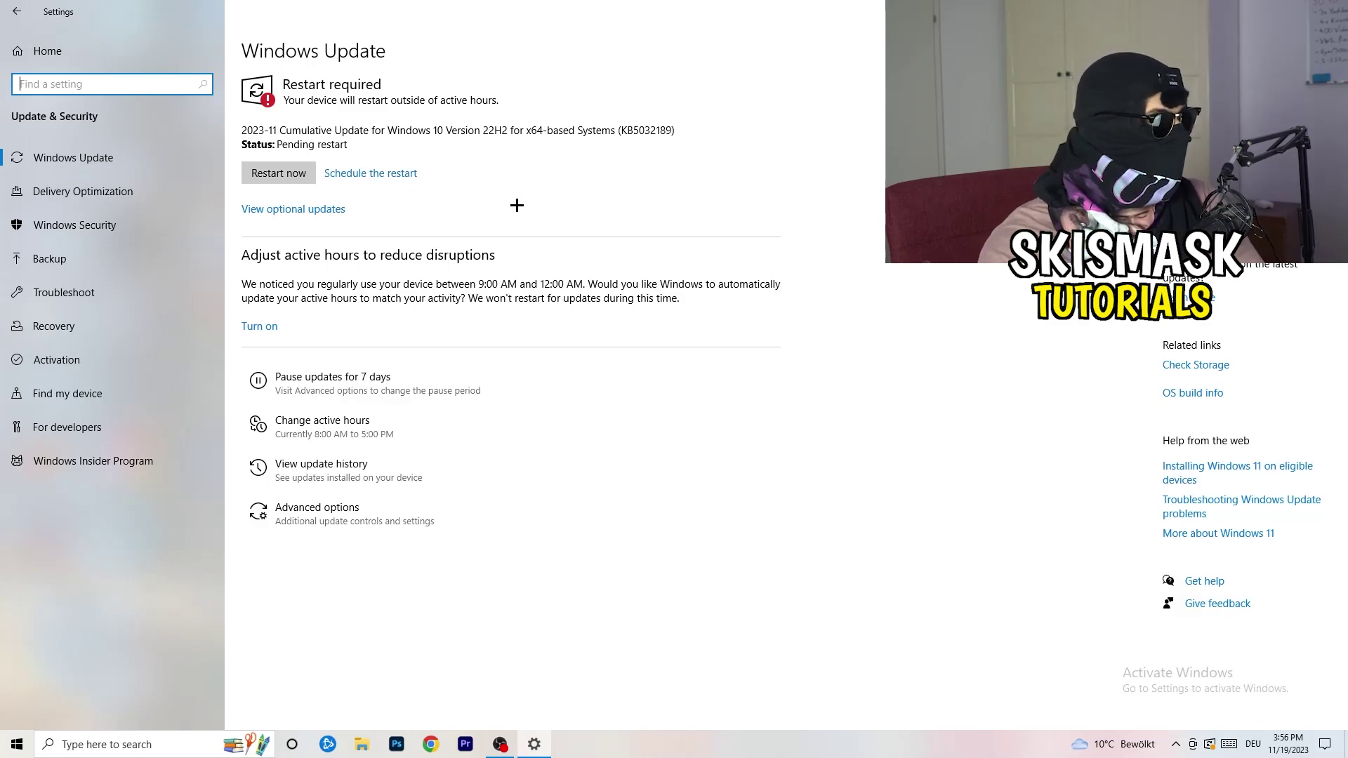
{"action": "left_click_drag", "start_coordinate": [518, 8], "coordinate": [220, 521]}
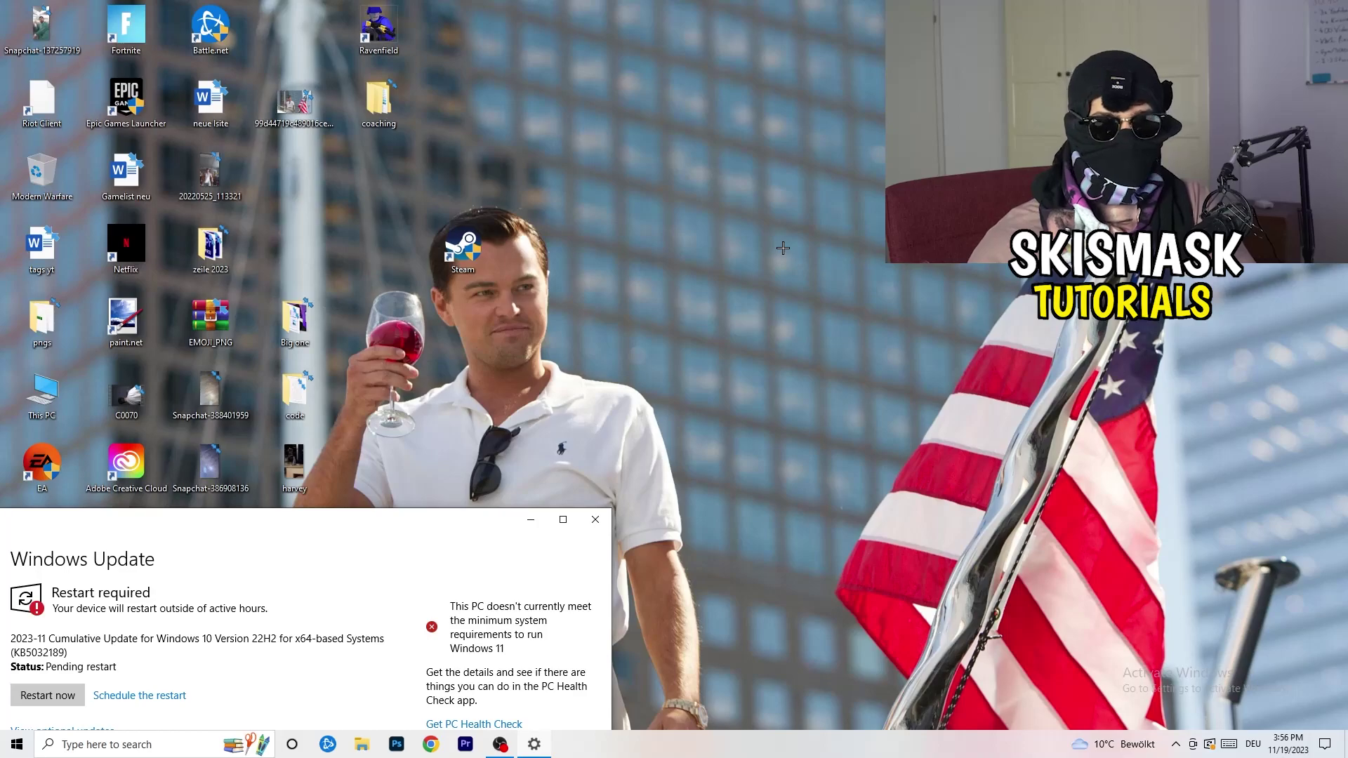
{"action": "left_click", "coordinate": [563, 520]}
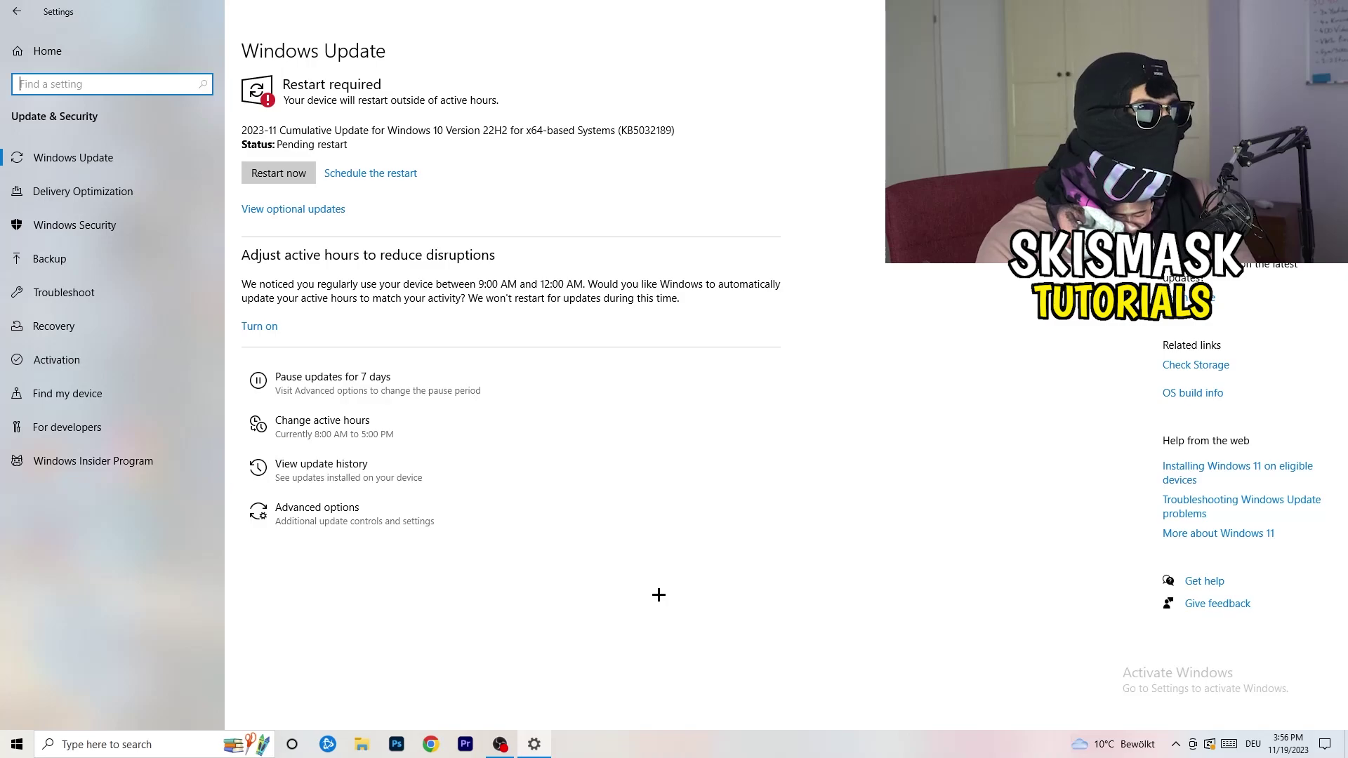
Step: Go to the System display settings and review the scale, available display resolutions and multiple-display options without changing them
{"action": "left_click", "coordinate": [35, 61]}
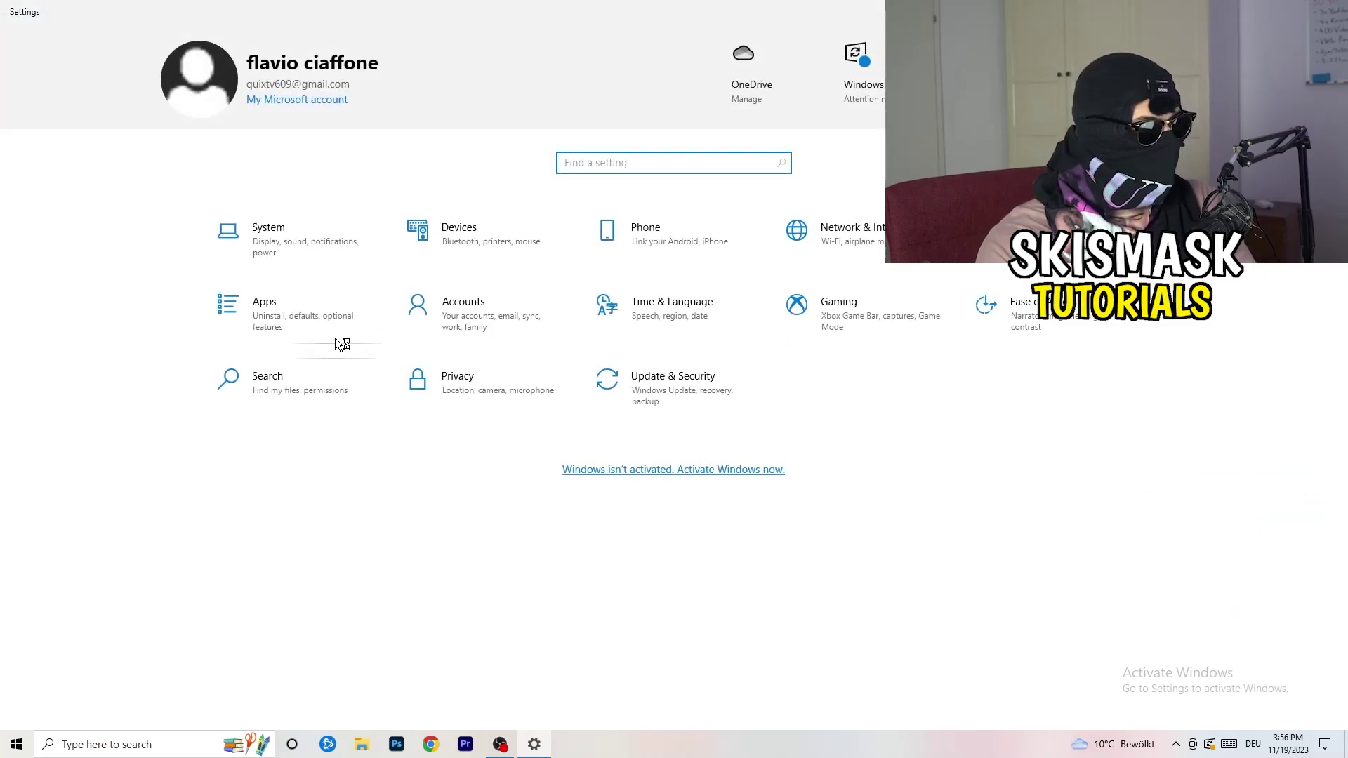
{"action": "left_click", "coordinate": [300, 260]}
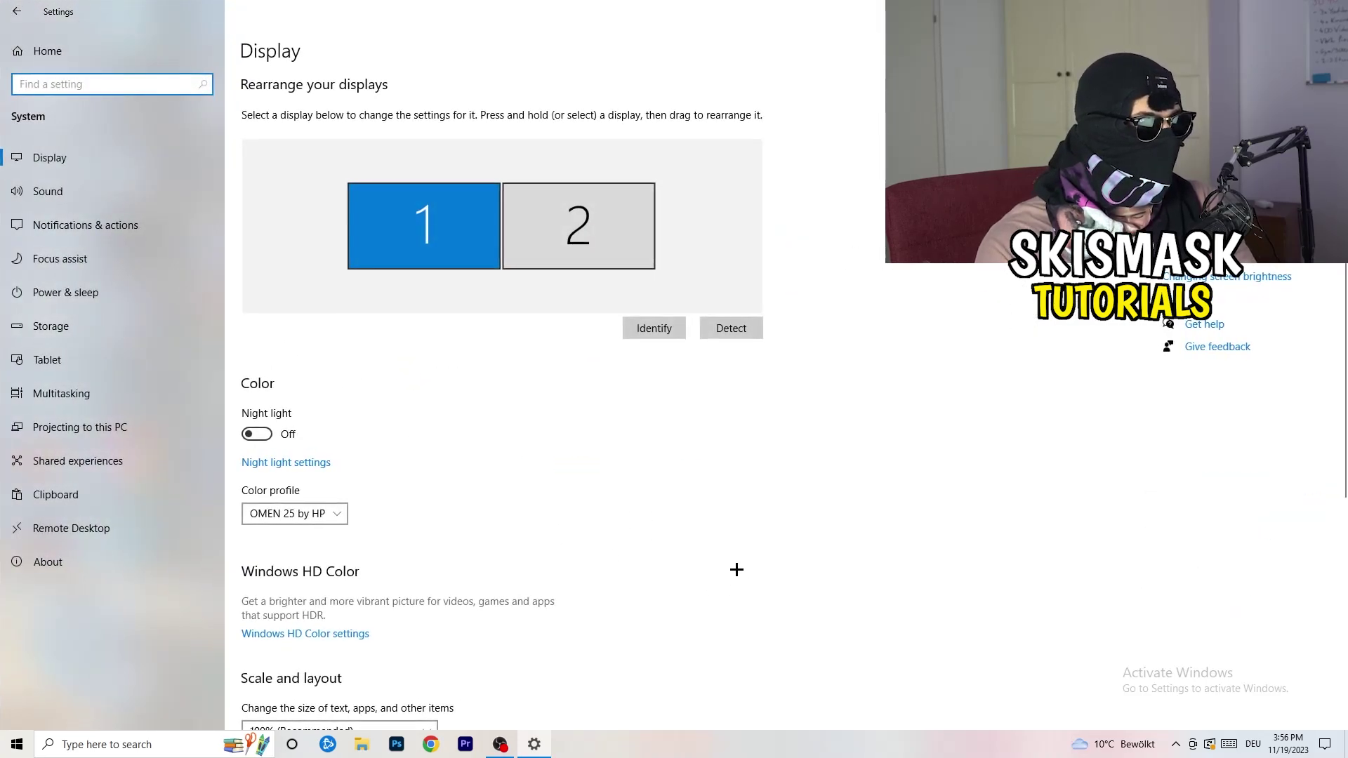
{"action": "left_click", "coordinate": [260, 54]}
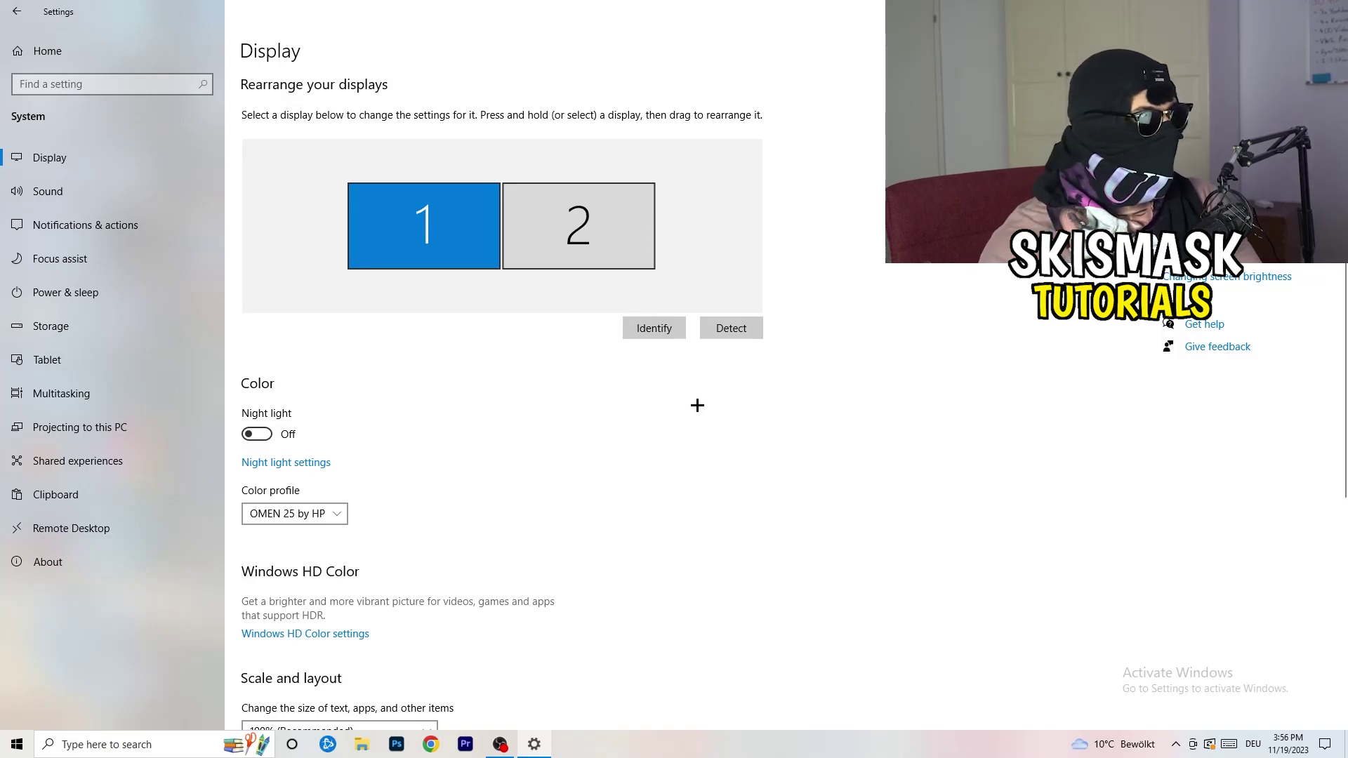
{"action": "scroll", "coordinate": [527, 354], "scroll_direction": "down", "scroll_amount": 3}
{"action": "scroll", "coordinate": [527, 354], "scroll_direction": "down", "scroll_amount": 2}
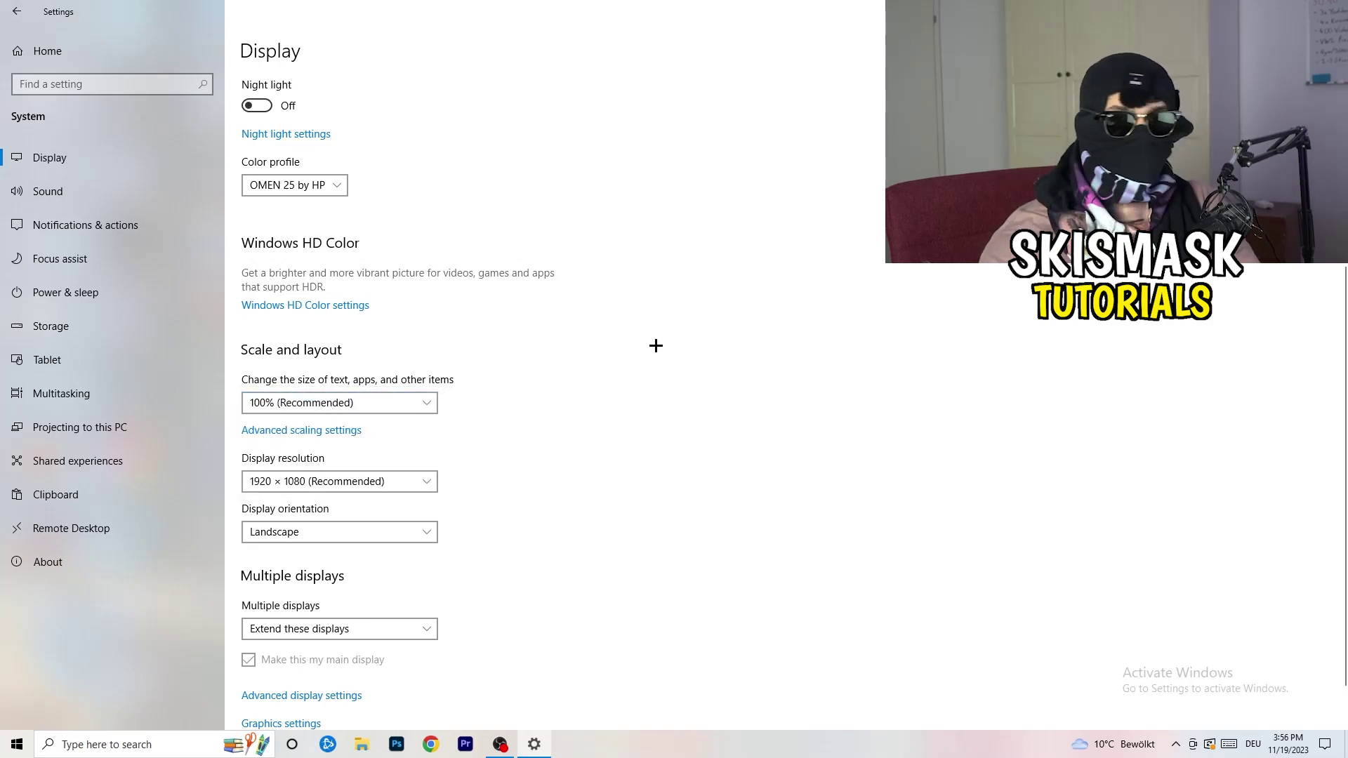
{"action": "scroll", "coordinate": [322, 380], "scroll_direction": "down", "scroll_amount": 2}
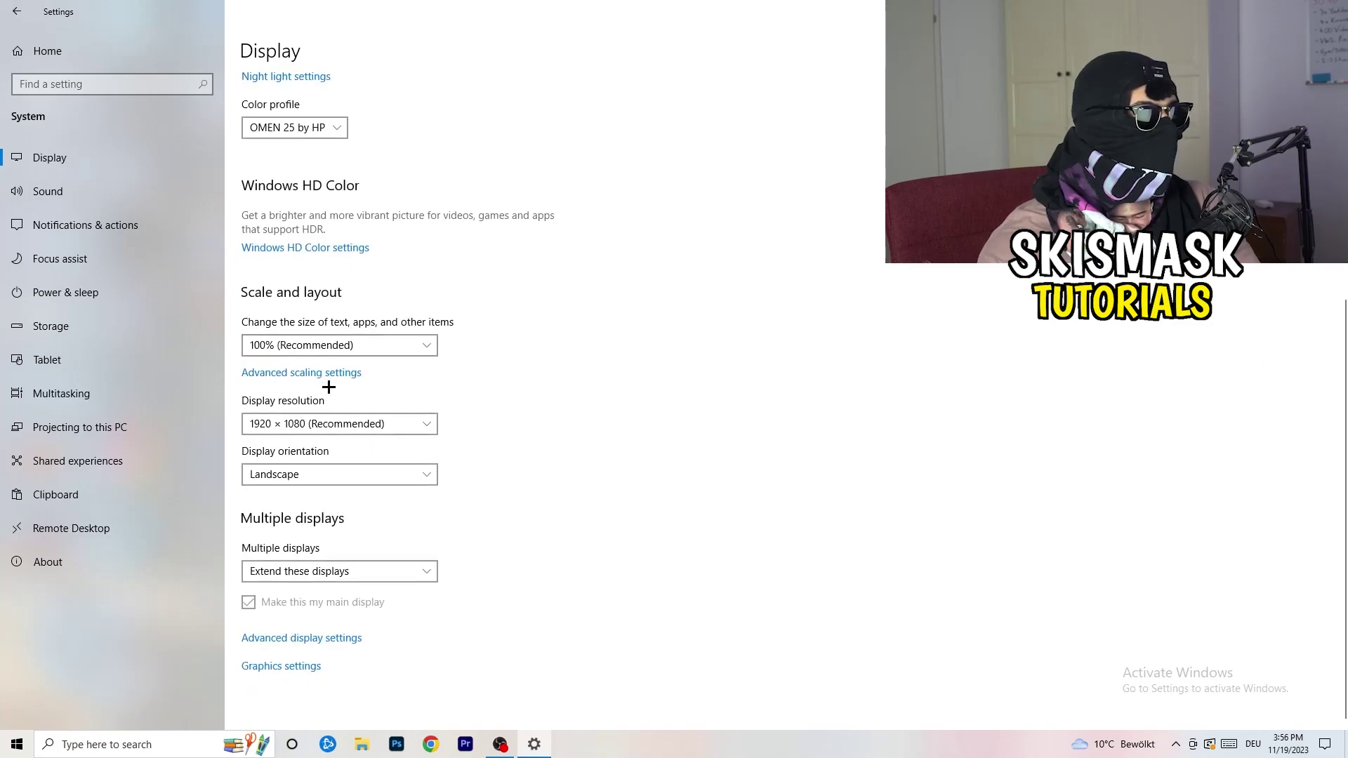
{"action": "left_click", "coordinate": [364, 431]}
{"action": "left_click", "coordinate": [656, 376]}
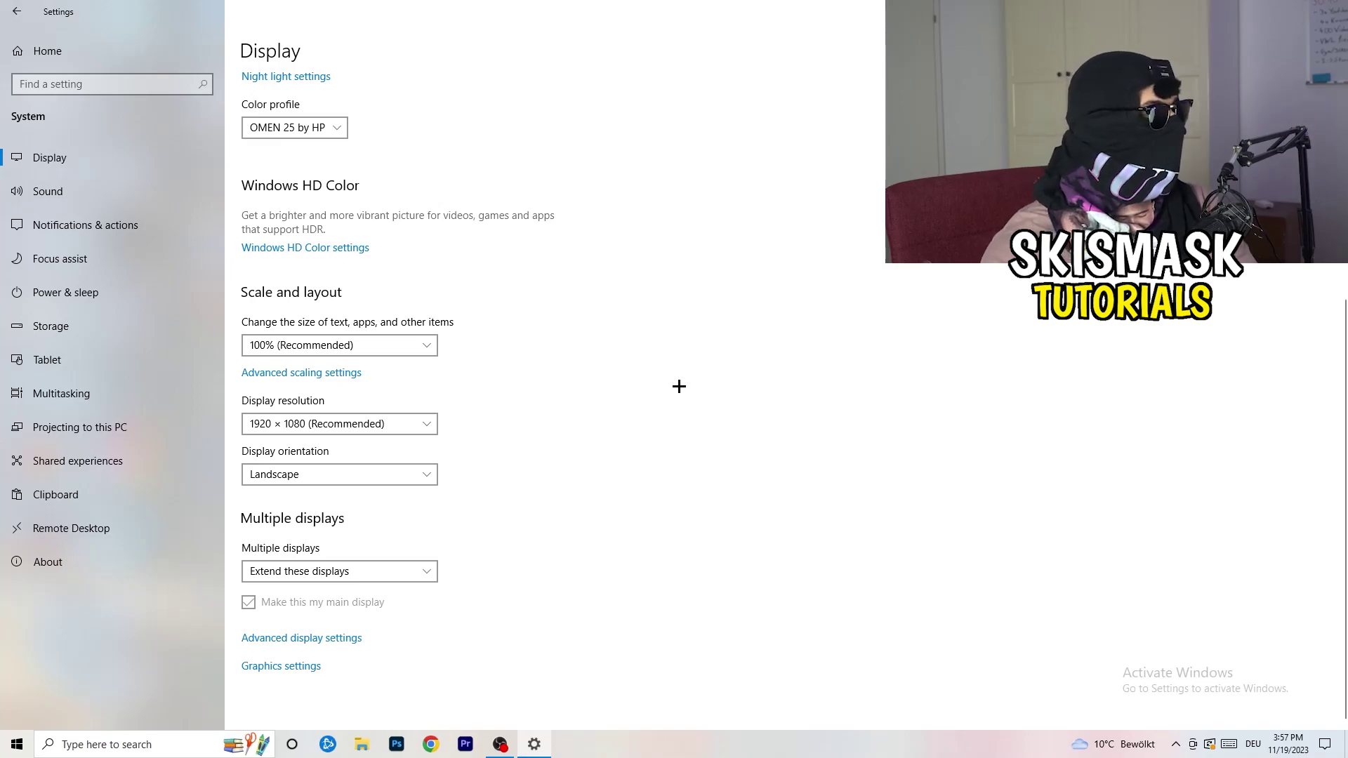
Step: View the power plans in Power Options from the Power & sleep settings, including the additional plans, and close the Power Options window
{"action": "left_click", "coordinate": [90, 294]}
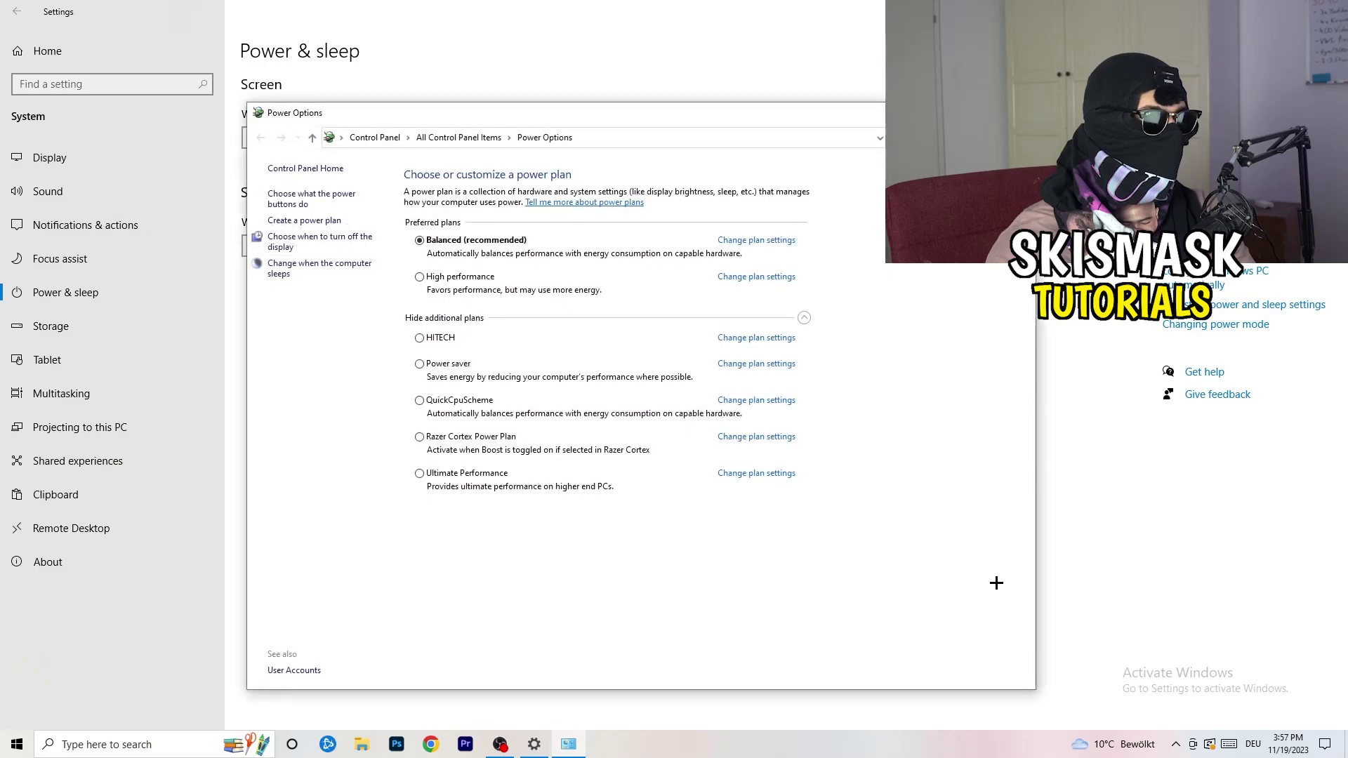
{"action": "left_click", "coordinate": [805, 318]}
{"action": "left_click", "coordinate": [805, 318]}
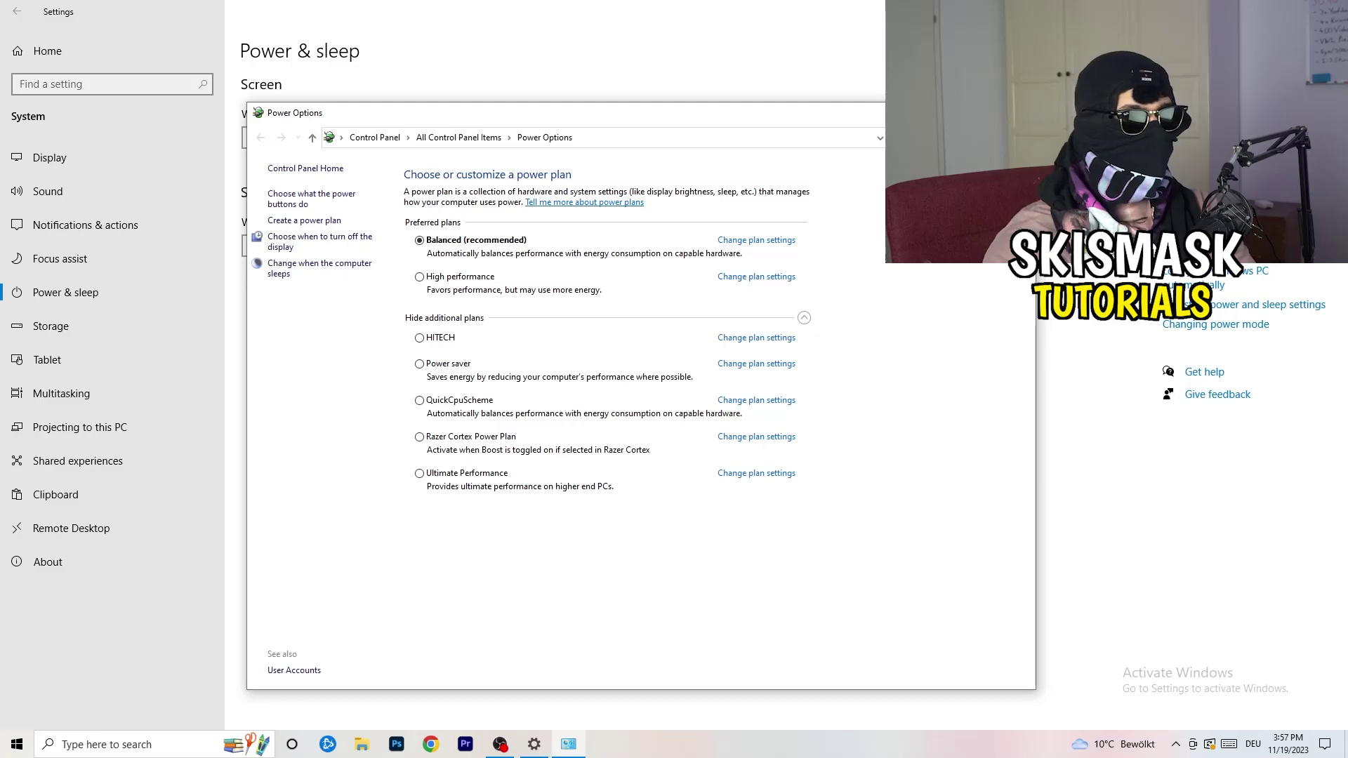
{"action": "key", "text": "alt+F4"}
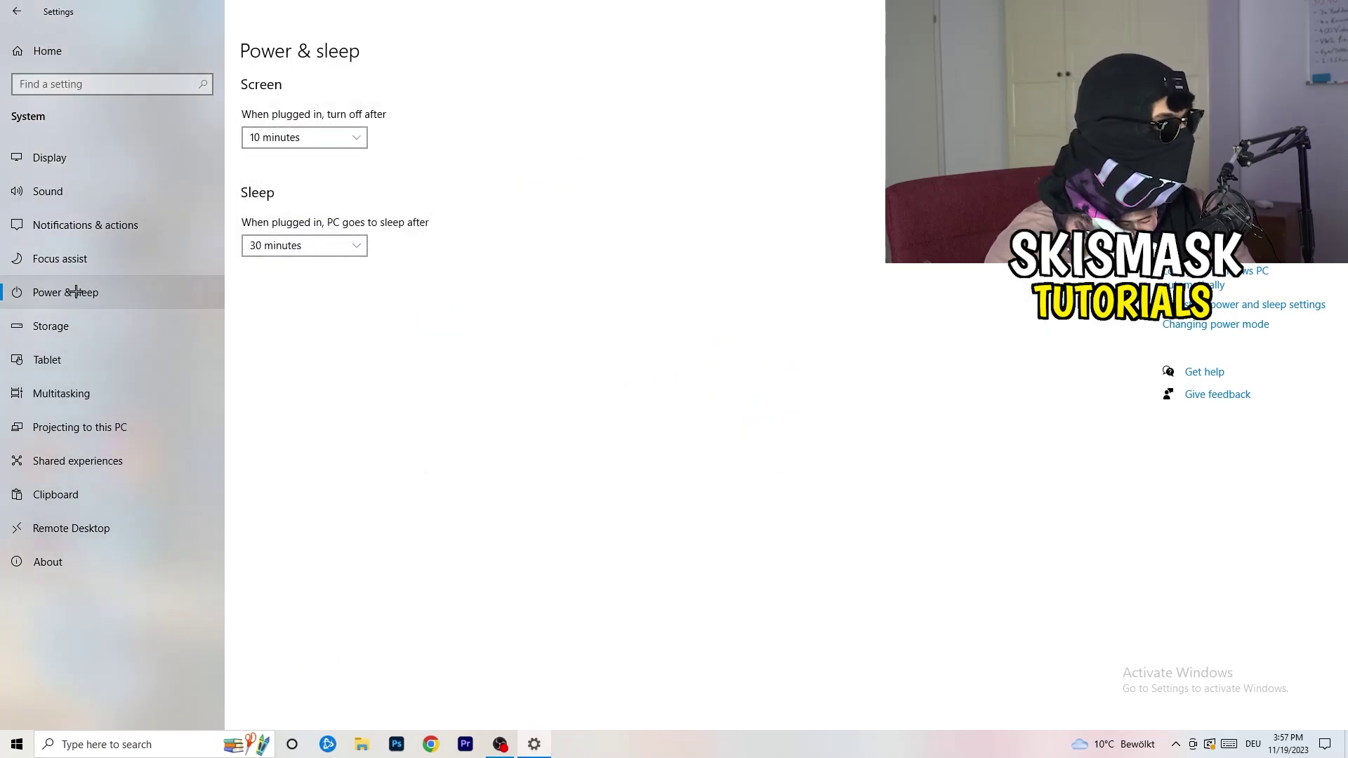
Step: Open the Storage Sense configuration from the Storage settings, review its schedule and temporary file options, and close Settings
{"action": "left_click", "coordinate": [82, 327]}
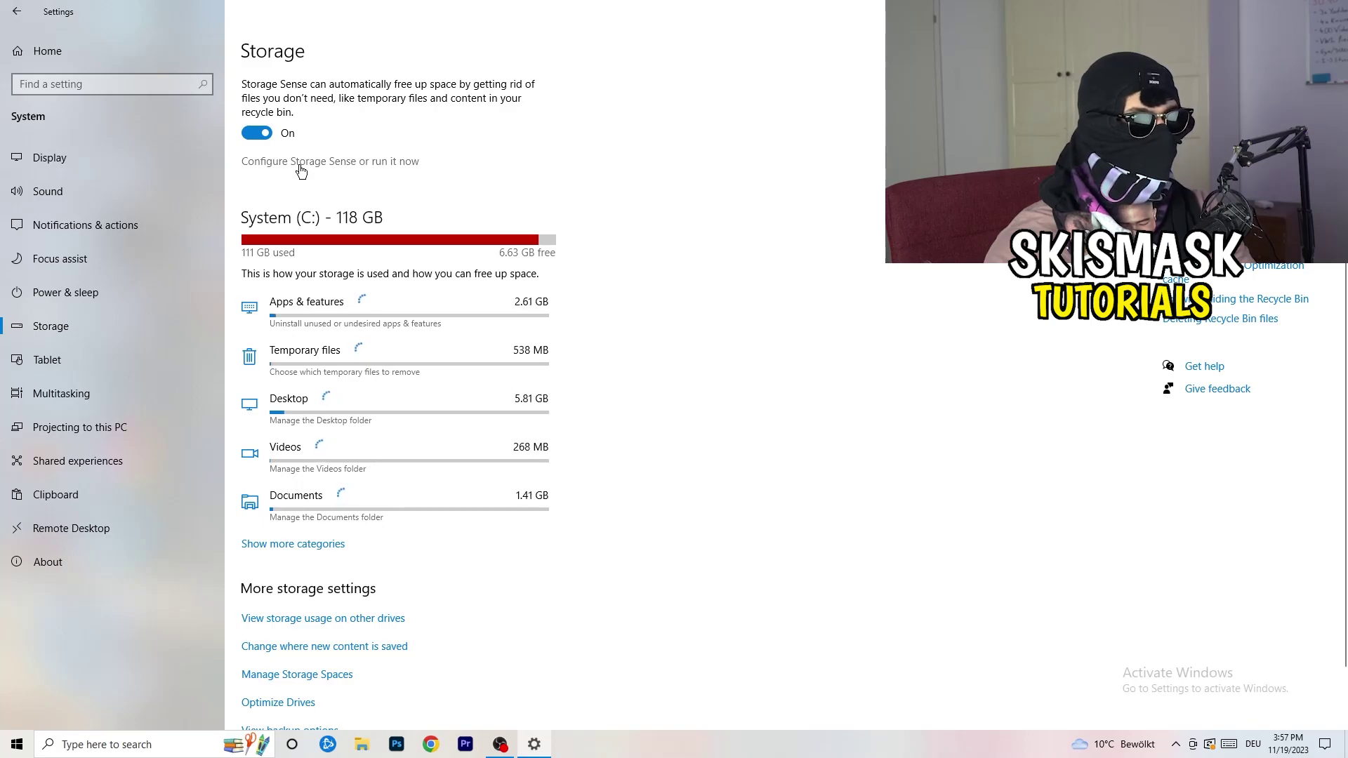
{"action": "left_click", "coordinate": [300, 163]}
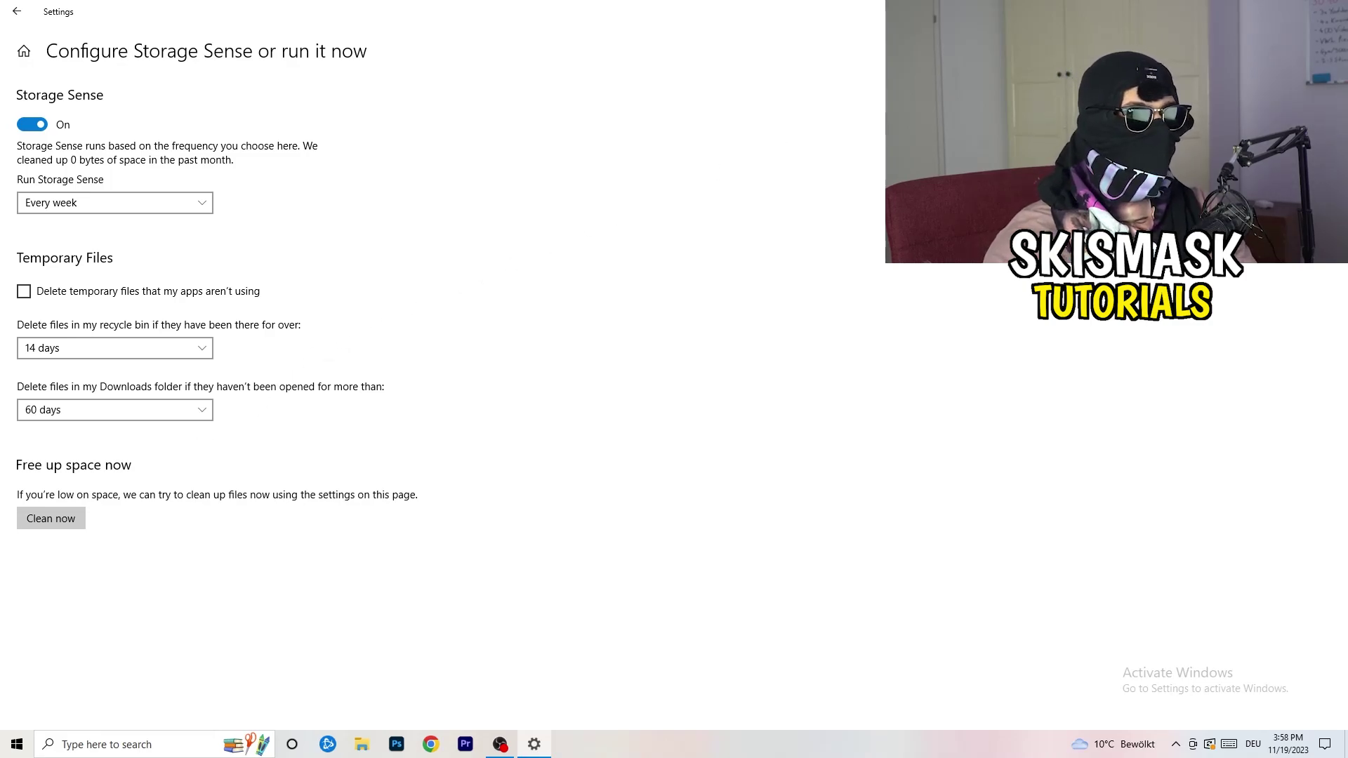
{"action": "left_click", "coordinate": [1332, 8]}
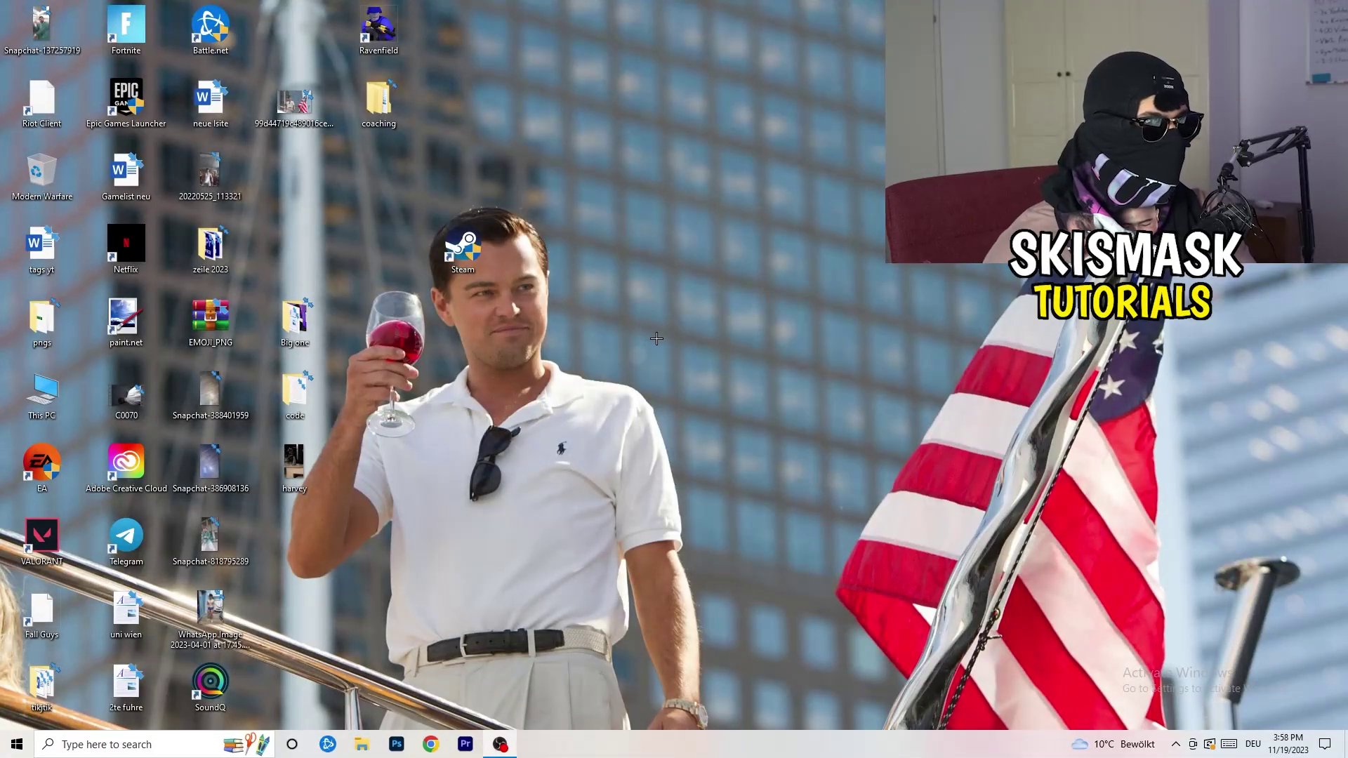